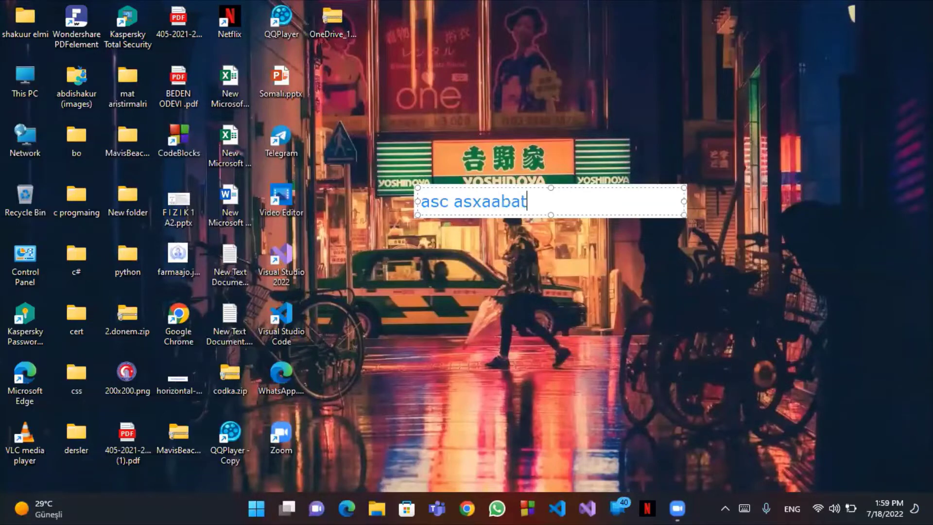
Step: Type an introductory note about installing Kali Linux in VirtualBox, then delete it
{"action": "type", "text": "a manata "}
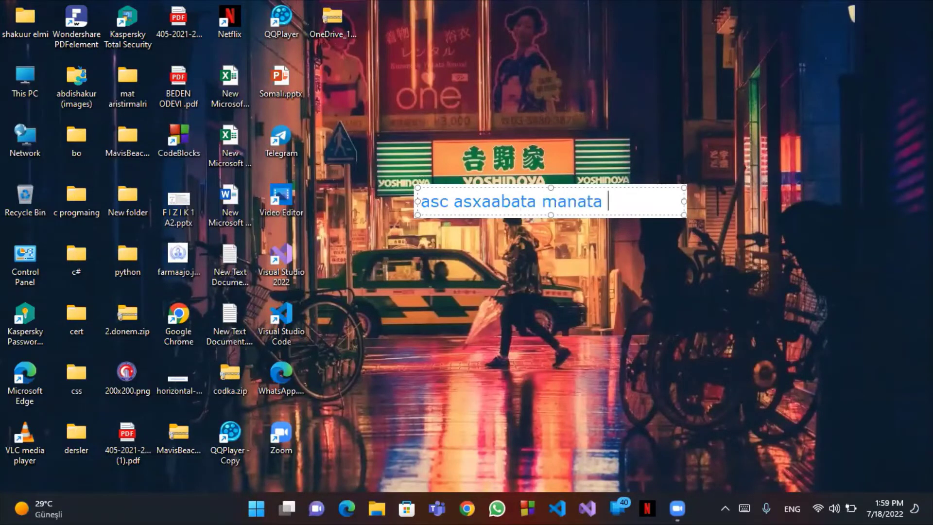
{"action": "type", "text": "waxaan "}
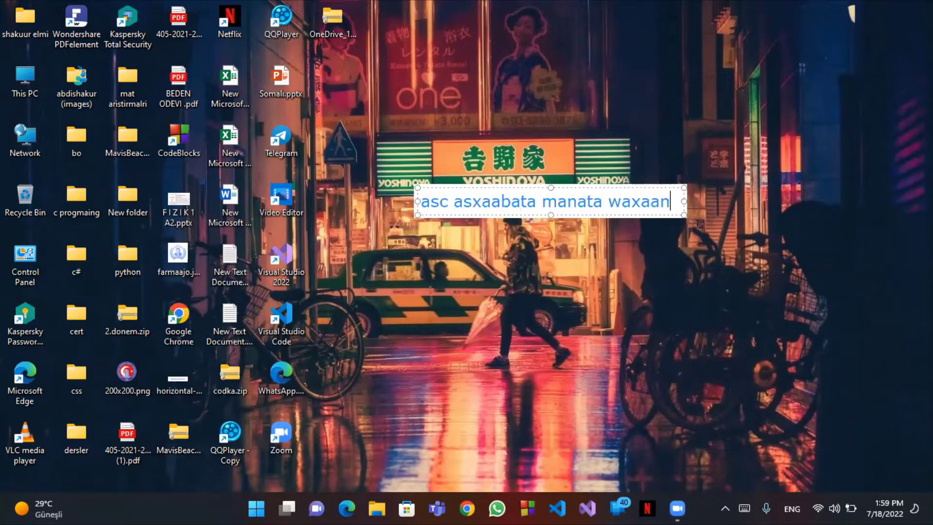
{"action": "type", "text": "idin sh"}
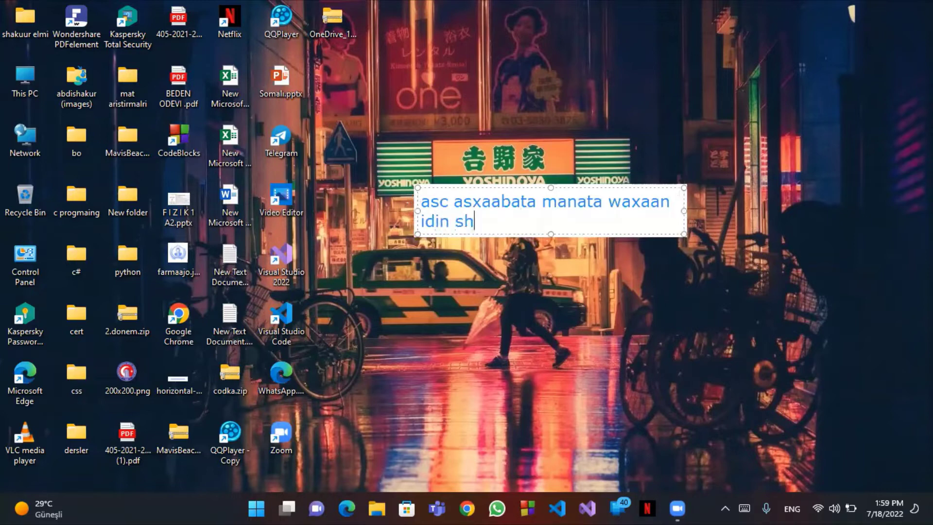
{"action": "type", "text": "arxaa sidee ayaa"}
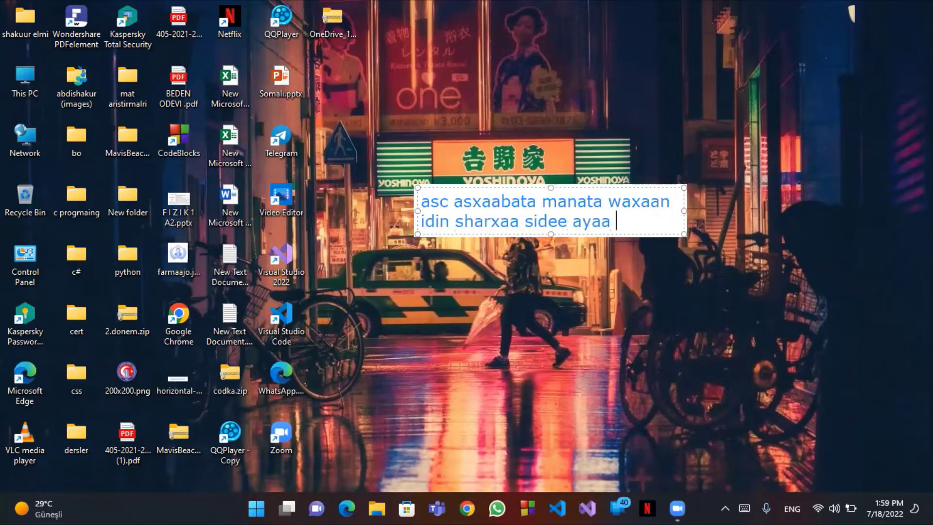
{"action": "type", "text": " ku soo da"}
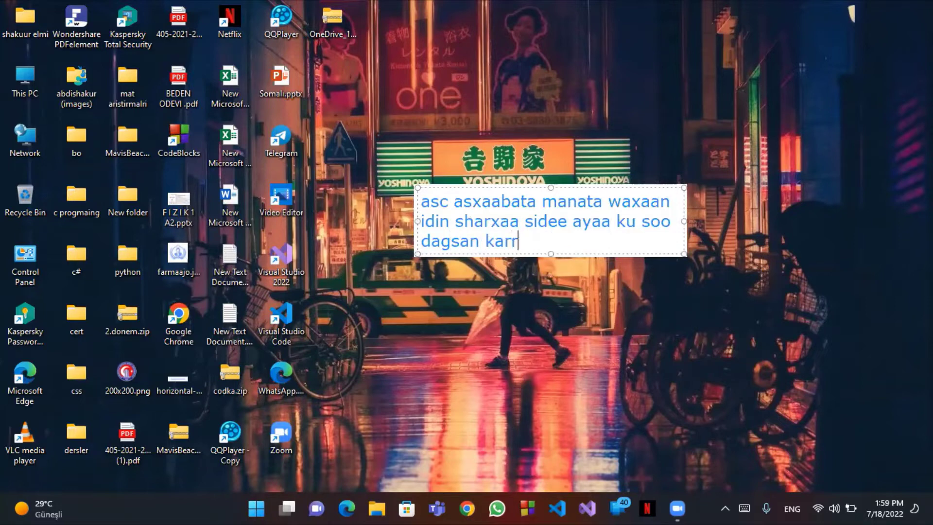
{"action": "type", "text": "gsan kartaa kali linux vi"}
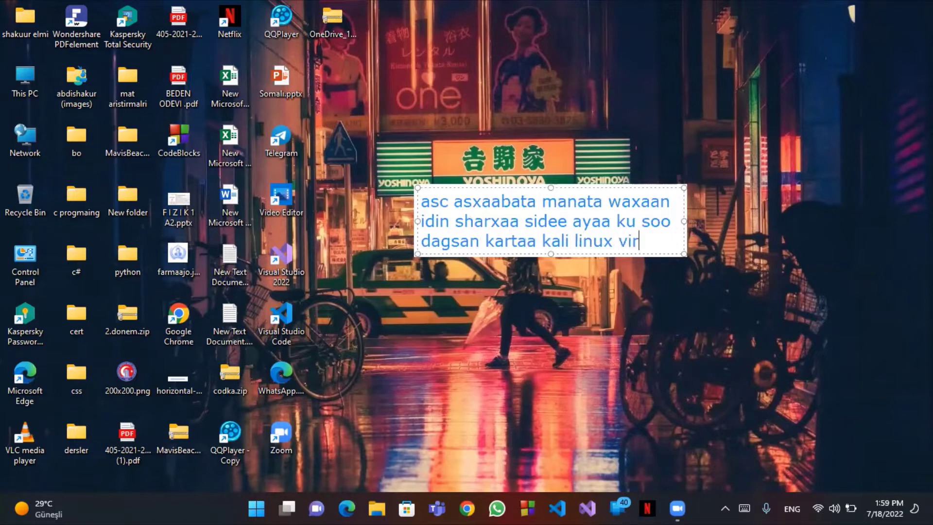
{"action": "type", "text": "rtual box"}
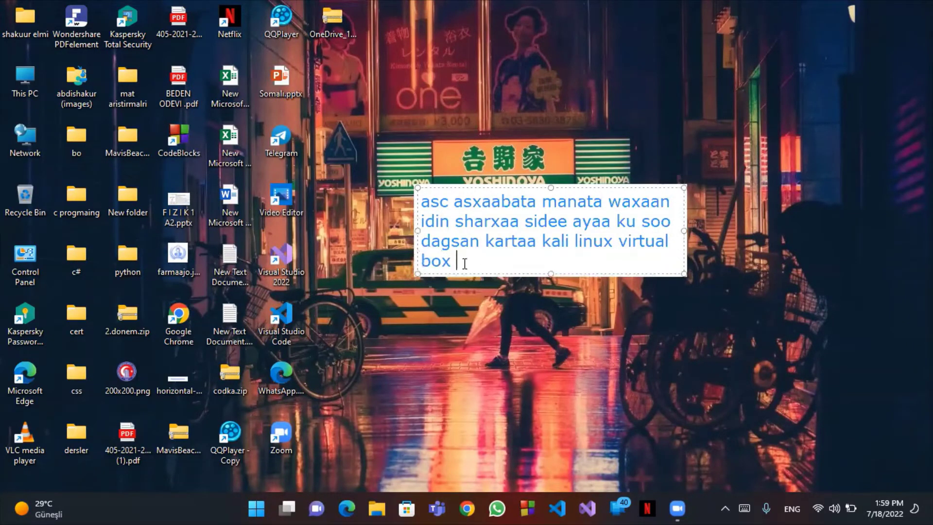
{"action": "left_click_drag", "start_coordinate": [465, 263], "coordinate": [378, 177]}
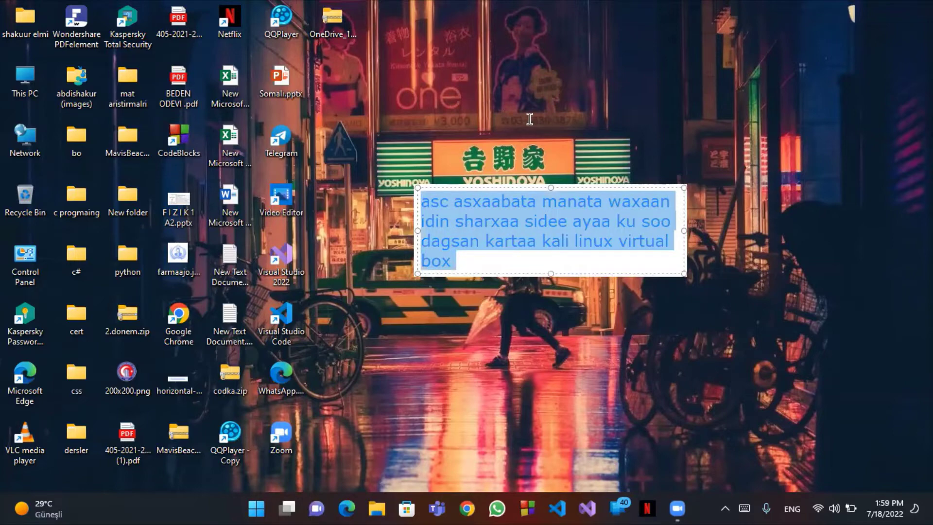
{"action": "key", "text": "Delete"}
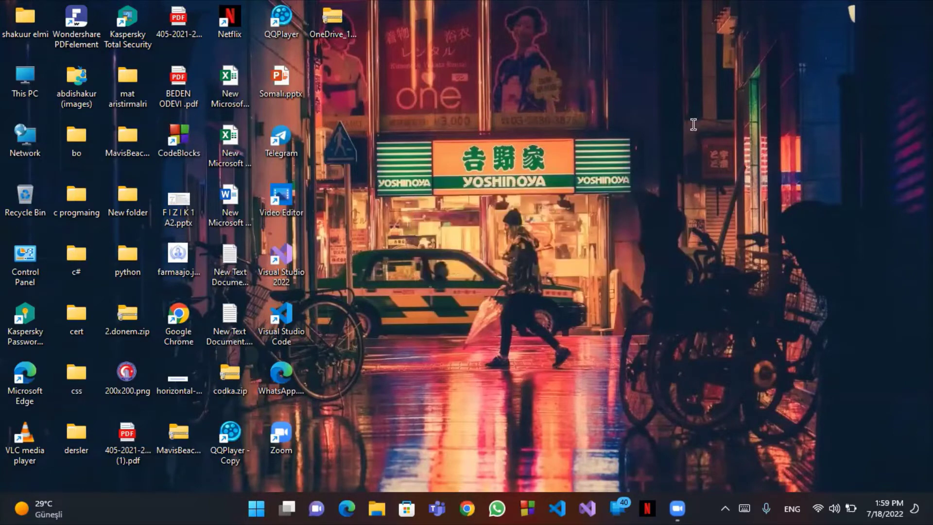
Step: Search Google for 'virtual box' in Chrome and open the Oracle VM VirtualBox site
{"action": "left_click", "coordinate": [467, 508]}
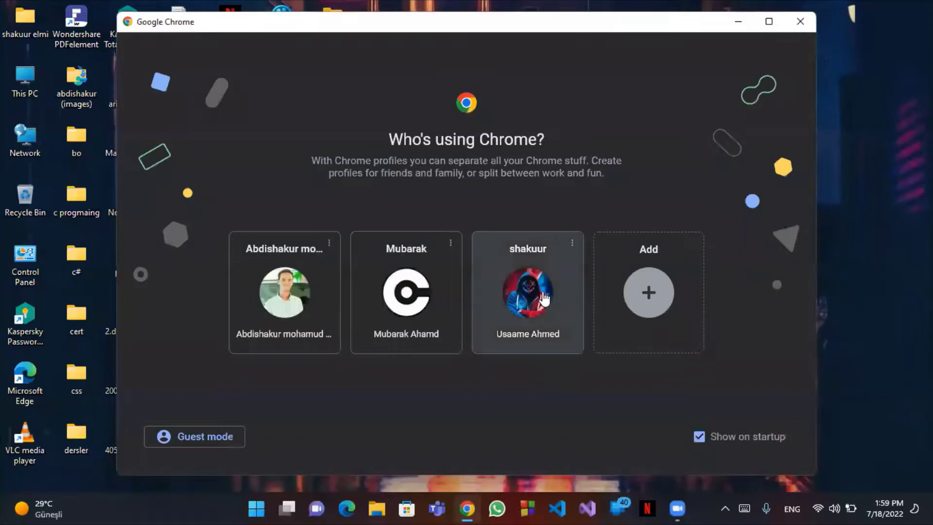
{"action": "left_click", "coordinate": [544, 297]}
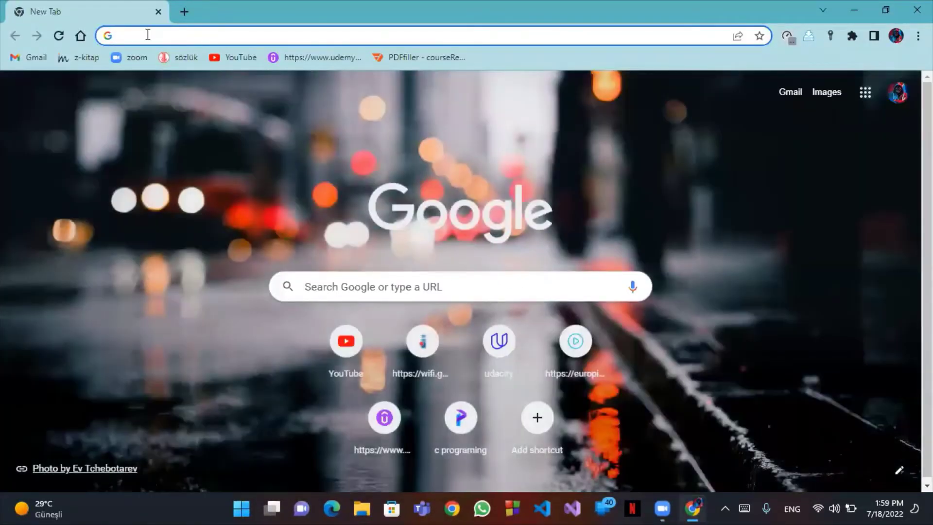
{"action": "type", "text": "virtual"}
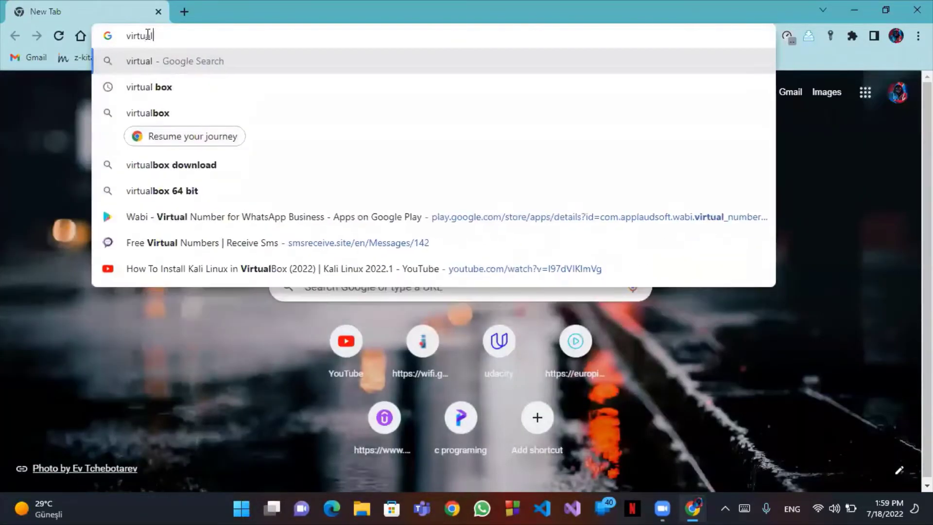
{"action": "type", "text": " box"}
{"action": "key", "text": "Return"}
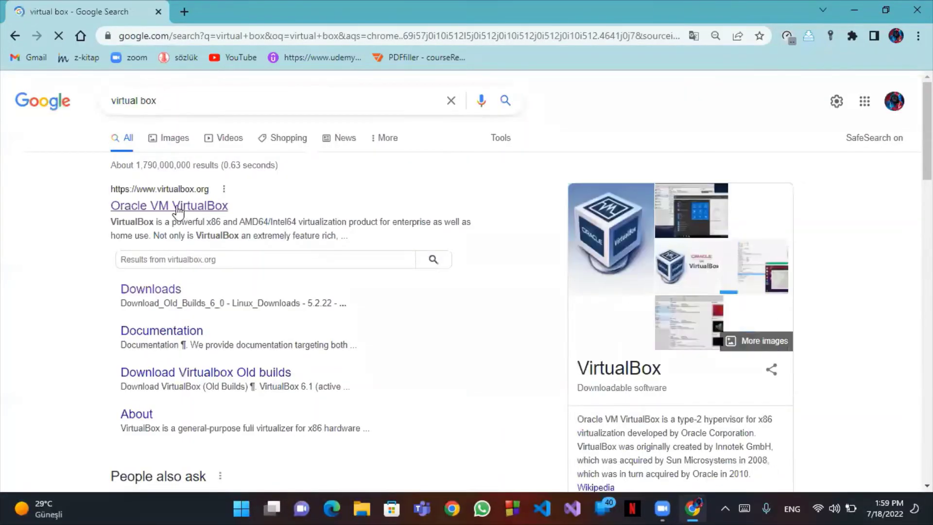
{"action": "scroll", "coordinate": [654, 349], "scroll_direction": "down", "scroll_amount": 3}
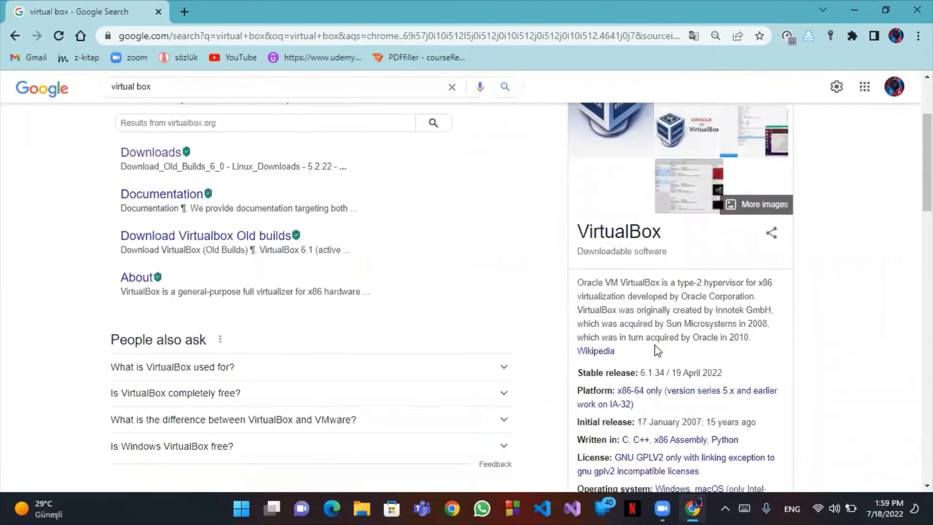
{"action": "scroll", "coordinate": [289, 161], "scroll_direction": "up", "scroll_amount": 3}
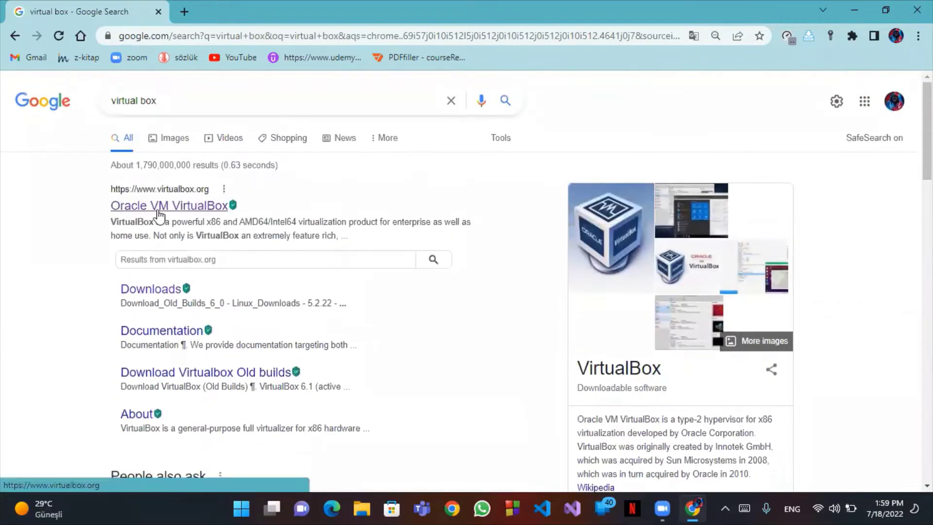
{"action": "left_click", "coordinate": [160, 210]}
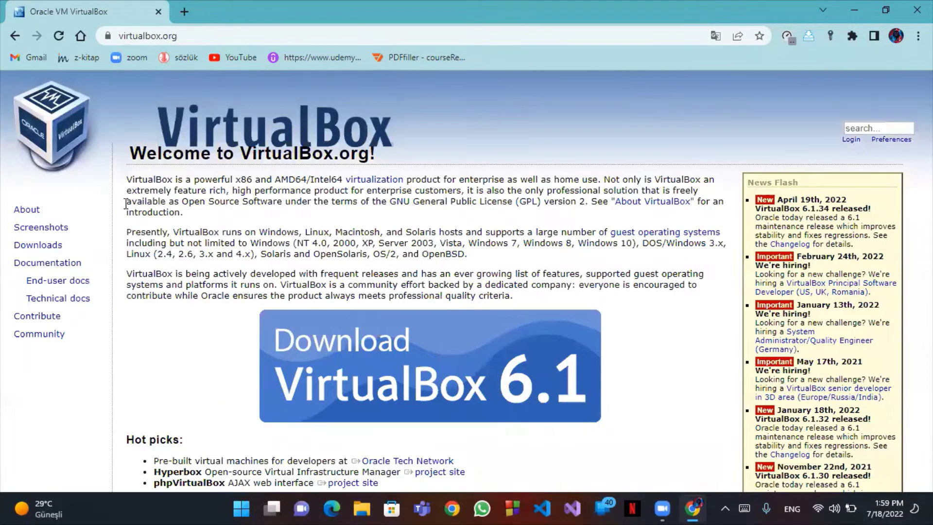
Step: Download the VirtualBox 6.1.34 Windows hosts installer from the VirtualBox Downloads page
{"action": "left_click", "coordinate": [35, 247]}
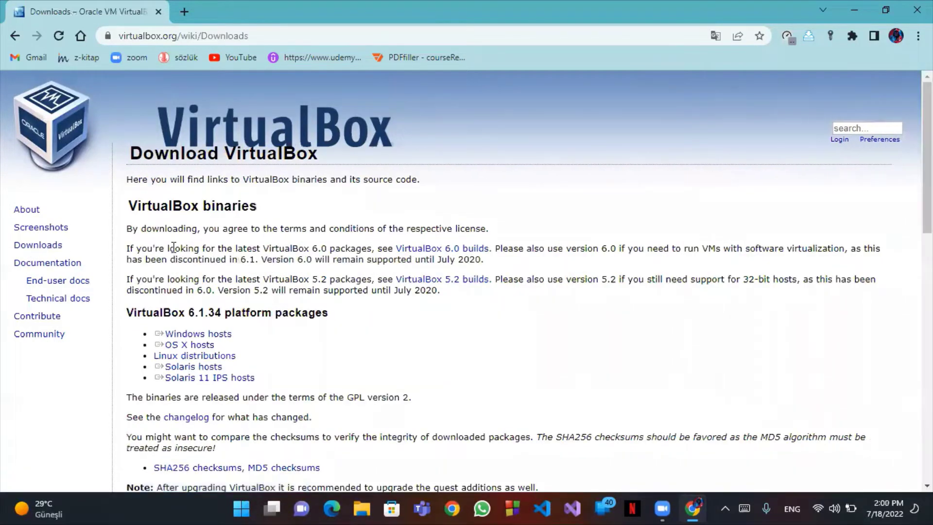
{"action": "scroll", "coordinate": [238, 292], "scroll_direction": "down", "scroll_amount": 1}
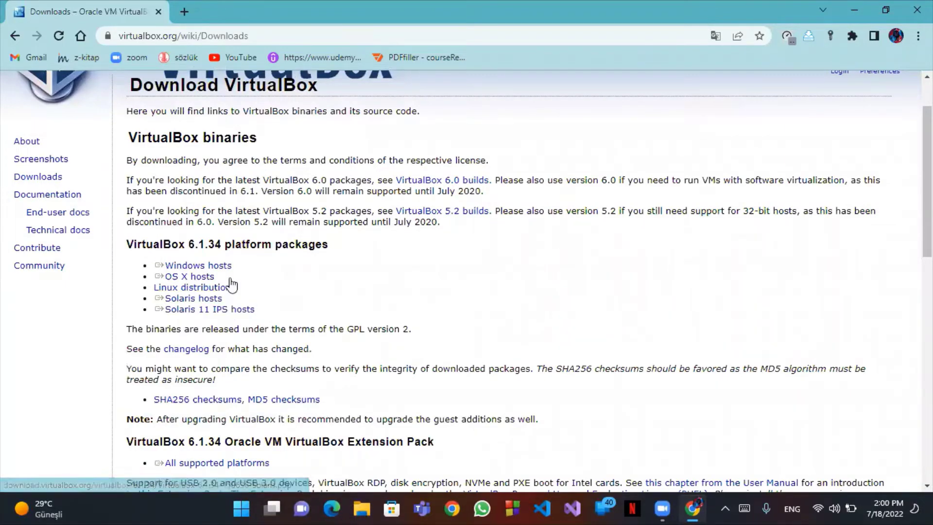
{"action": "scroll", "coordinate": [217, 277], "scroll_direction": "down", "scroll_amount": 6}
{"action": "scroll", "coordinate": [200, 192], "scroll_direction": "up", "scroll_amount": 4}
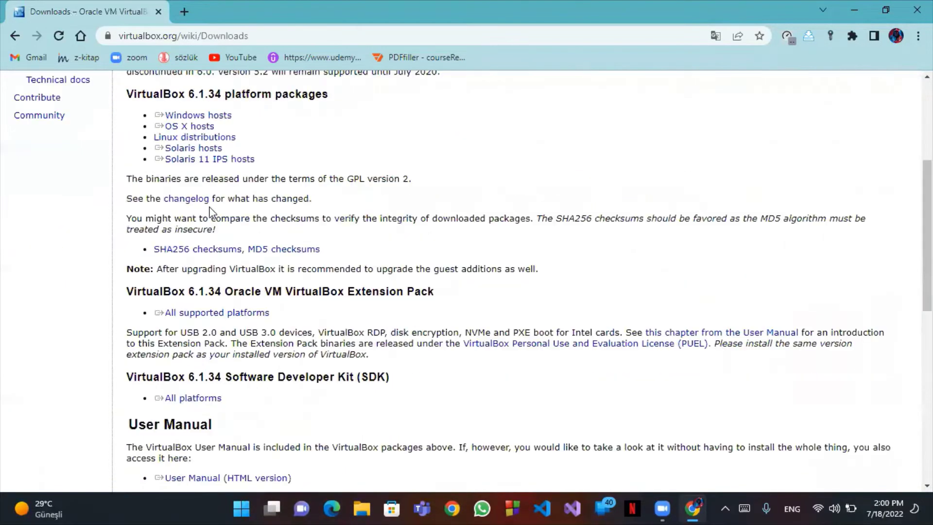
{"action": "scroll", "coordinate": [199, 193], "scroll_direction": "up", "scroll_amount": 1}
{"action": "left_click", "coordinate": [206, 197]}
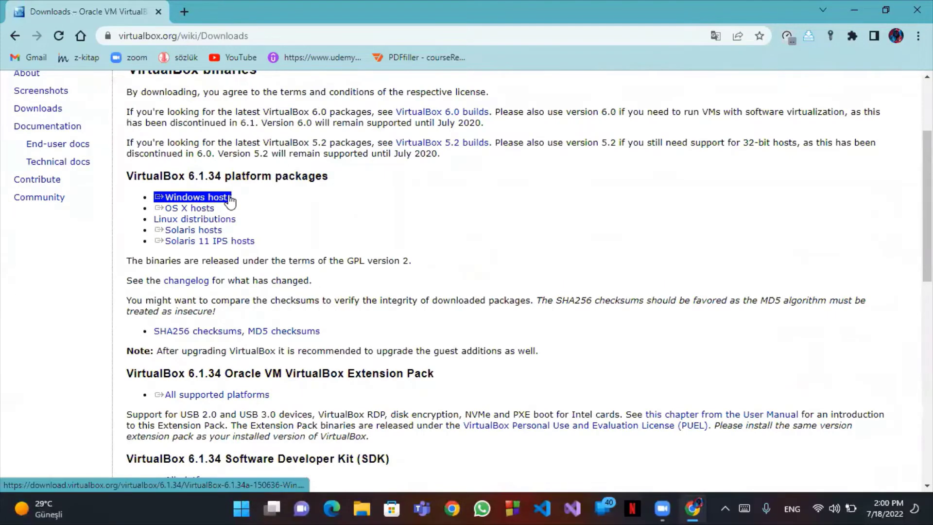
{"action": "left_click", "coordinate": [187, 197]}
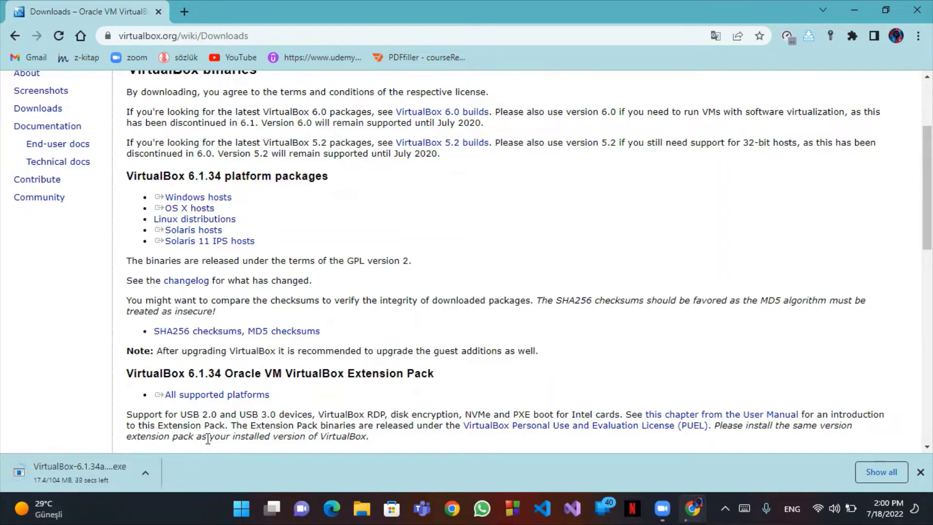
{"action": "left_click", "coordinate": [184, 11]}
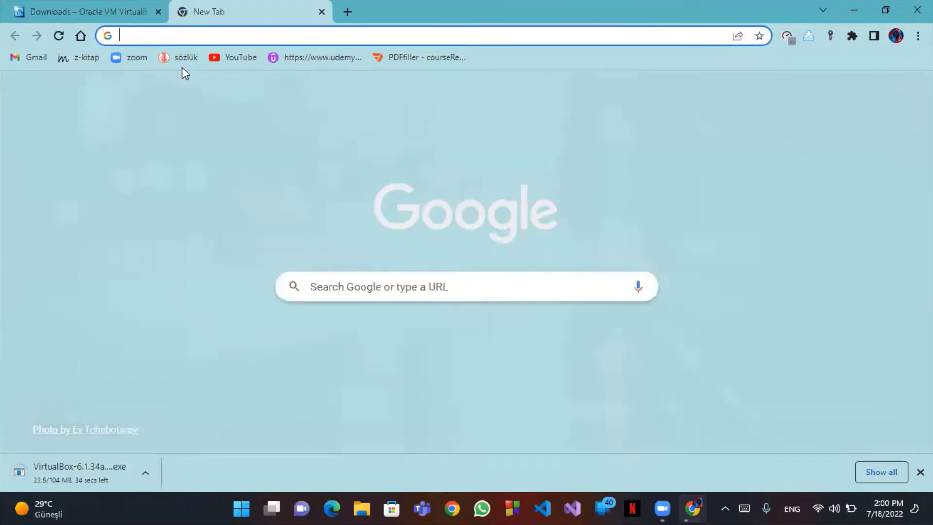
{"action": "type", "text": "kali"}
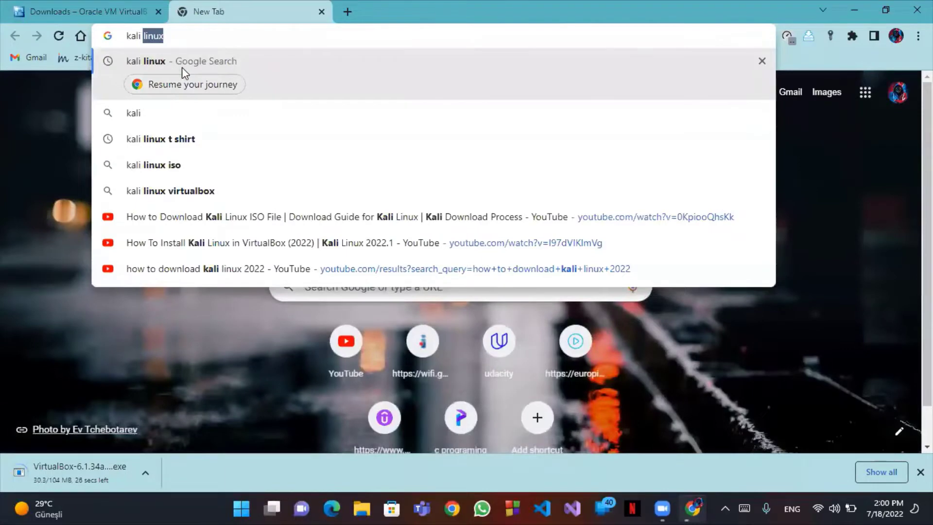
{"action": "type", "text": " linux"}
{"action": "key", "text": "Return"}
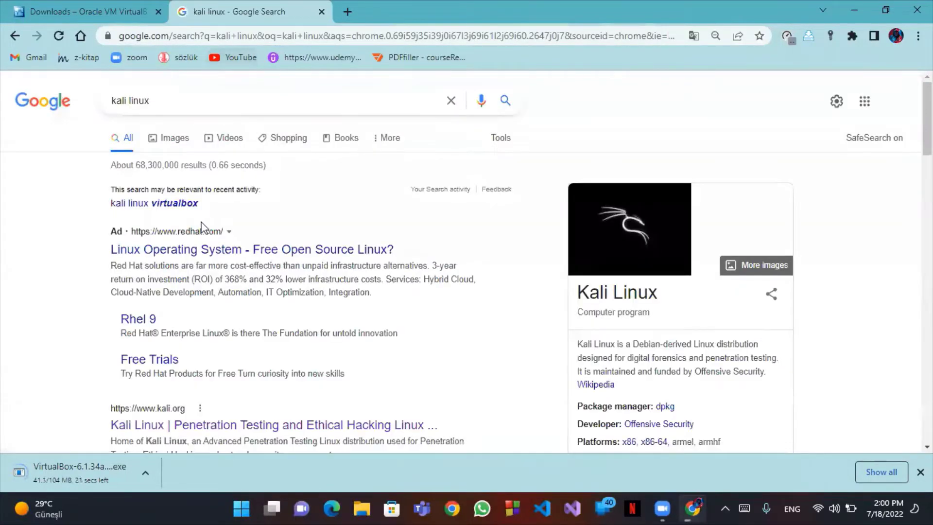
{"action": "scroll", "coordinate": [230, 261], "scroll_direction": "down", "scroll_amount": 4}
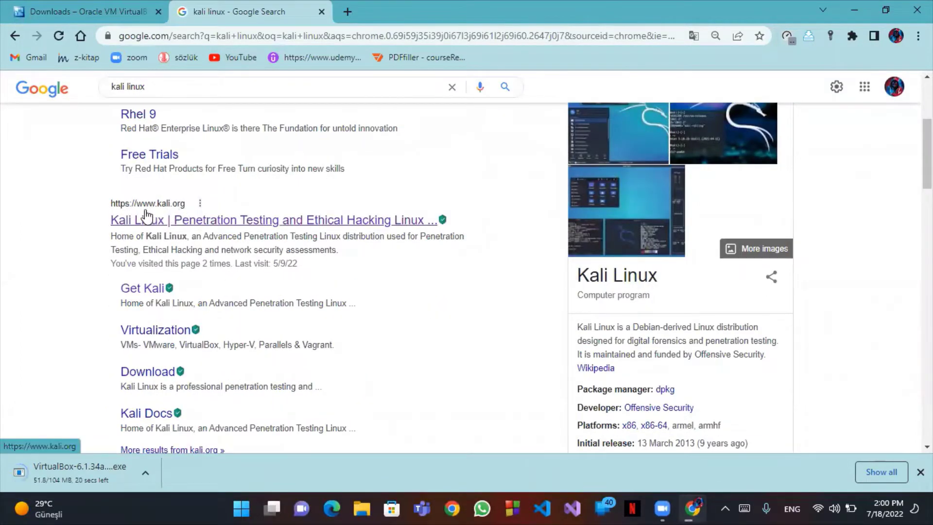
{"action": "left_click", "coordinate": [145, 220]}
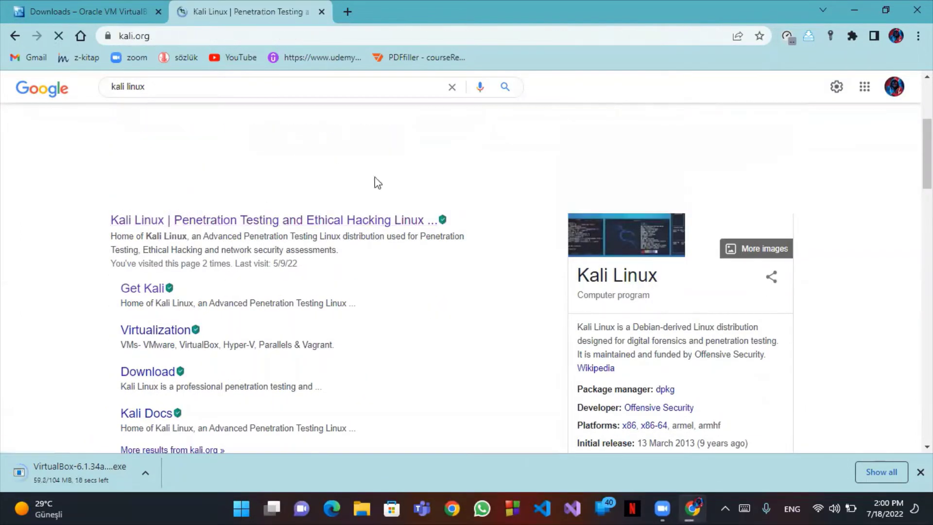
{"action": "scroll", "coordinate": [520, 316], "scroll_direction": "down", "scroll_amount": 10}
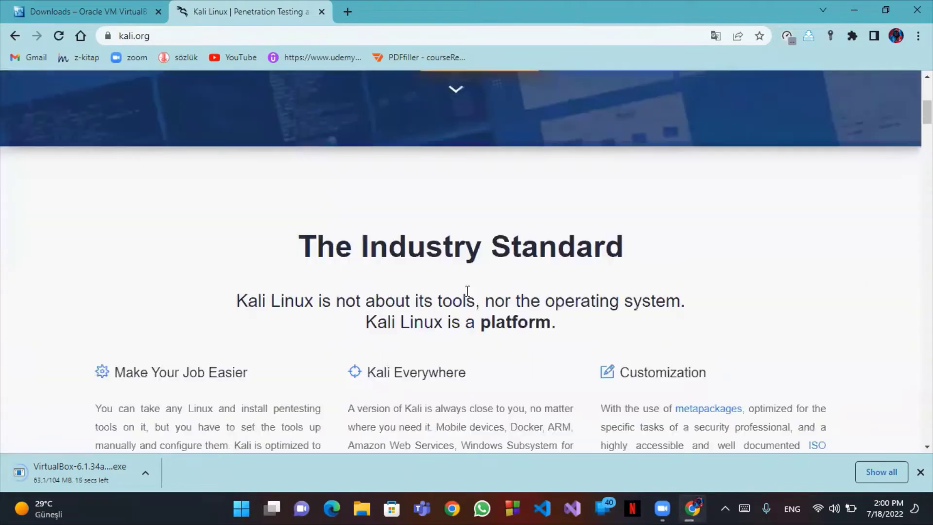
{"action": "scroll", "coordinate": [457, 277], "scroll_direction": "down", "scroll_amount": 10}
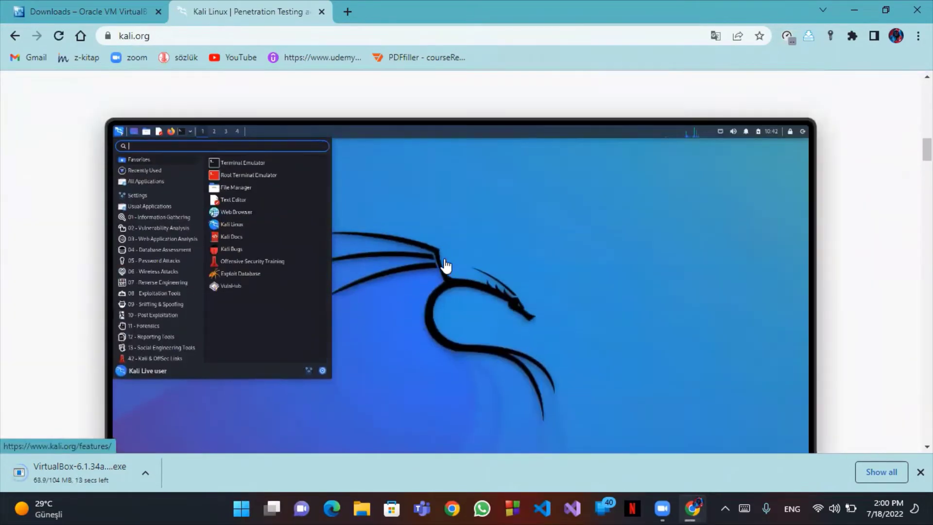
{"action": "scroll", "coordinate": [446, 266], "scroll_direction": "down", "scroll_amount": 10}
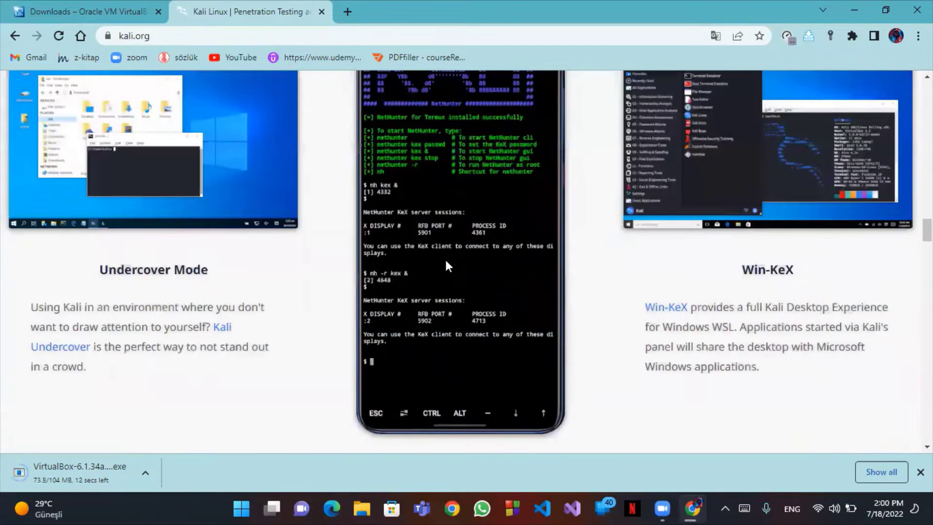
{"action": "scroll", "coordinate": [446, 263], "scroll_direction": "down", "scroll_amount": 15}
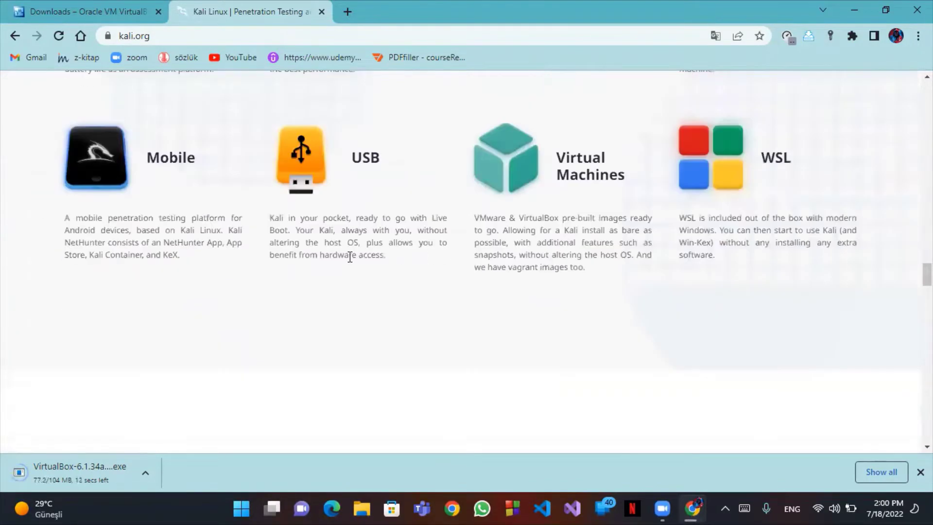
{"action": "scroll", "coordinate": [332, 266], "scroll_direction": "down", "scroll_amount": 20}
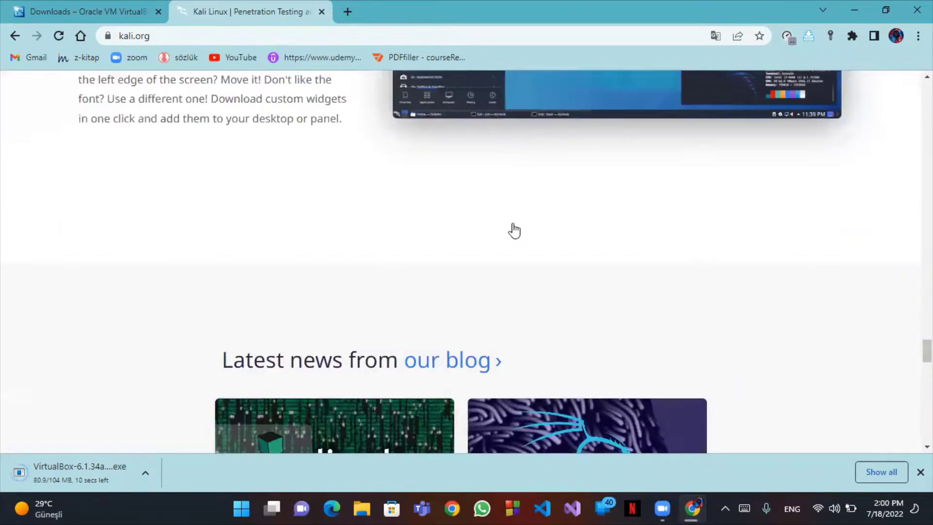
{"action": "scroll", "coordinate": [515, 224], "scroll_direction": "down", "scroll_amount": 18}
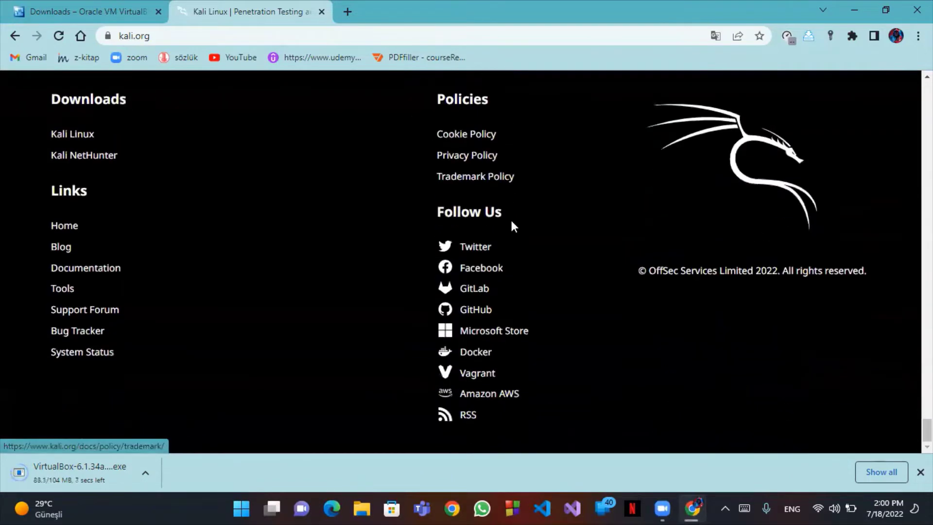
{"action": "scroll", "coordinate": [513, 224], "scroll_direction": "up", "scroll_amount": 16}
{"action": "scroll", "coordinate": [514, 227], "scroll_direction": "up", "scroll_amount": 18}
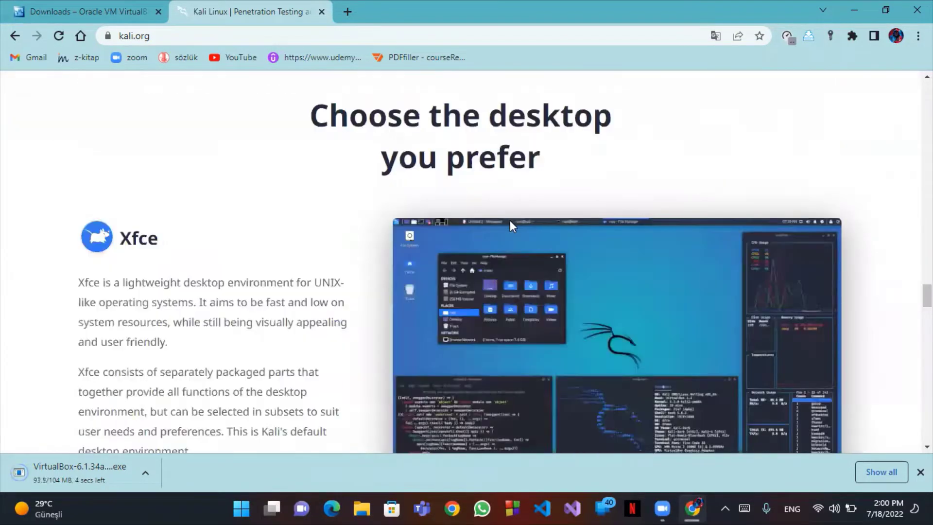
{"action": "scroll", "coordinate": [510, 225], "scroll_direction": "up", "scroll_amount": 9}
{"action": "scroll", "coordinate": [449, 265], "scroll_direction": "down", "scroll_amount": 3}
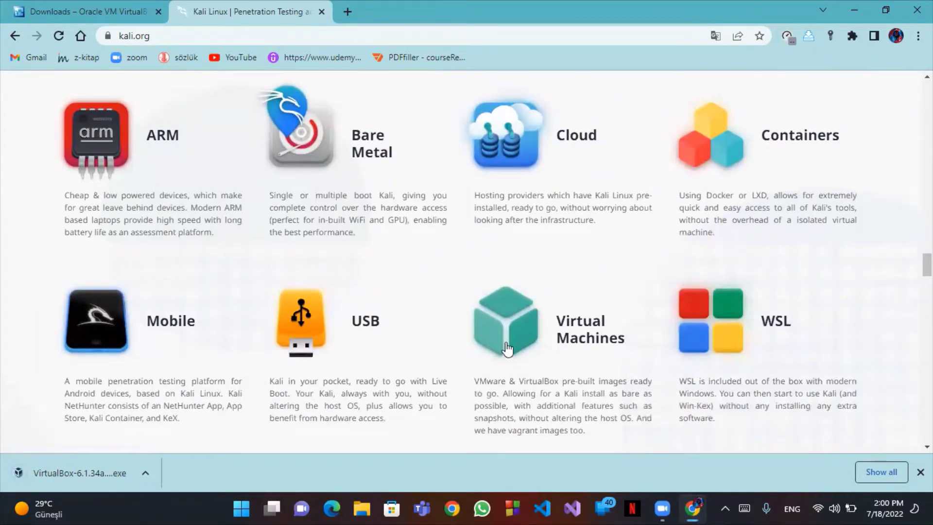
Step: Look over the Kali virtualization documentation, then return to the Kali homepage
{"action": "left_click", "coordinate": [511, 335]}
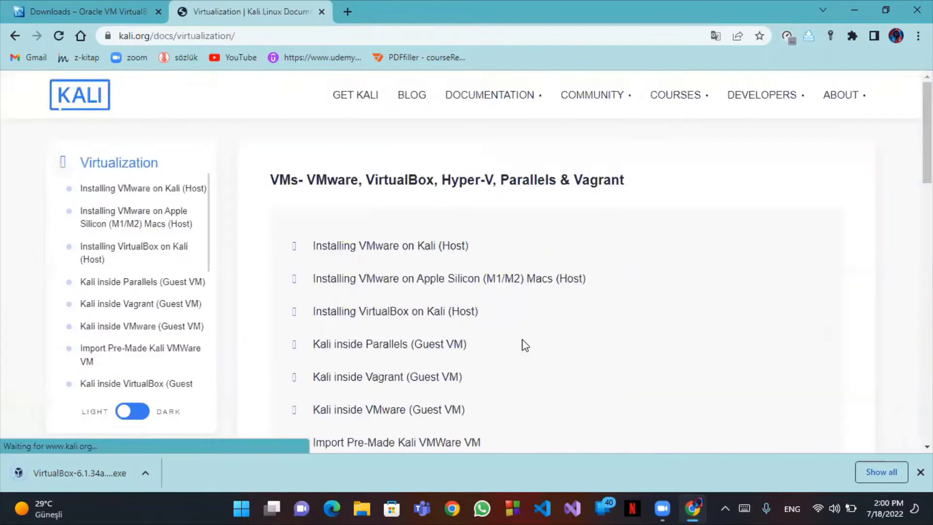
{"action": "scroll", "coordinate": [239, 265], "scroll_direction": "down", "scroll_amount": 15}
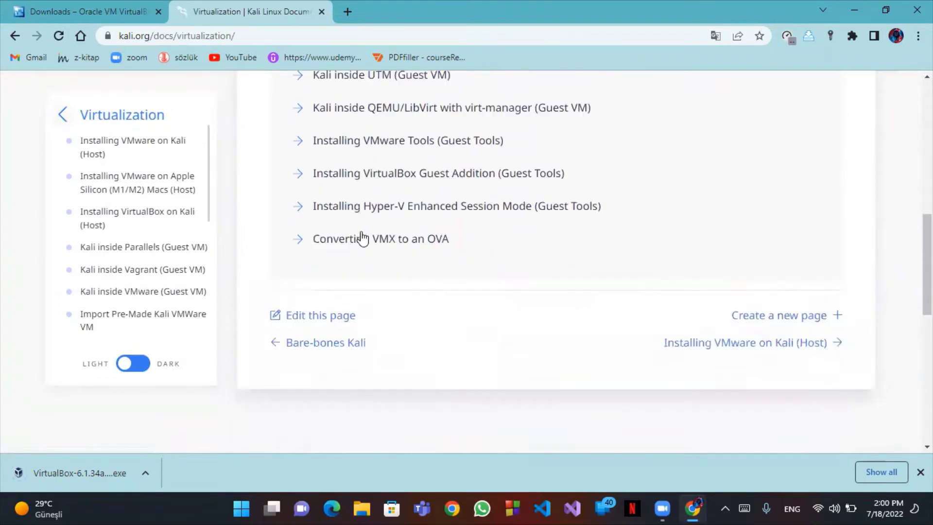
{"action": "scroll", "coordinate": [371, 234], "scroll_direction": "up", "scroll_amount": 13}
{"action": "scroll", "coordinate": [372, 232], "scroll_direction": "up", "scroll_amount": 2}
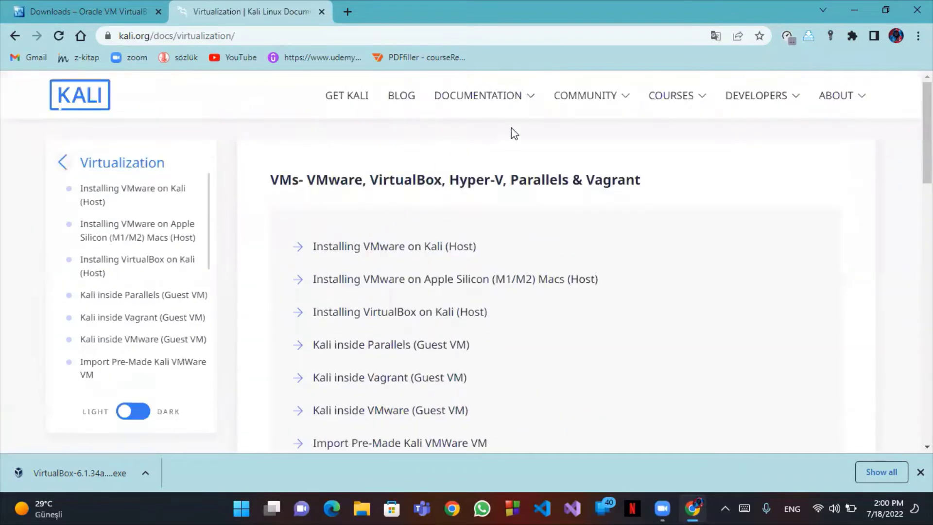
{"action": "left_click", "coordinate": [79, 94]}
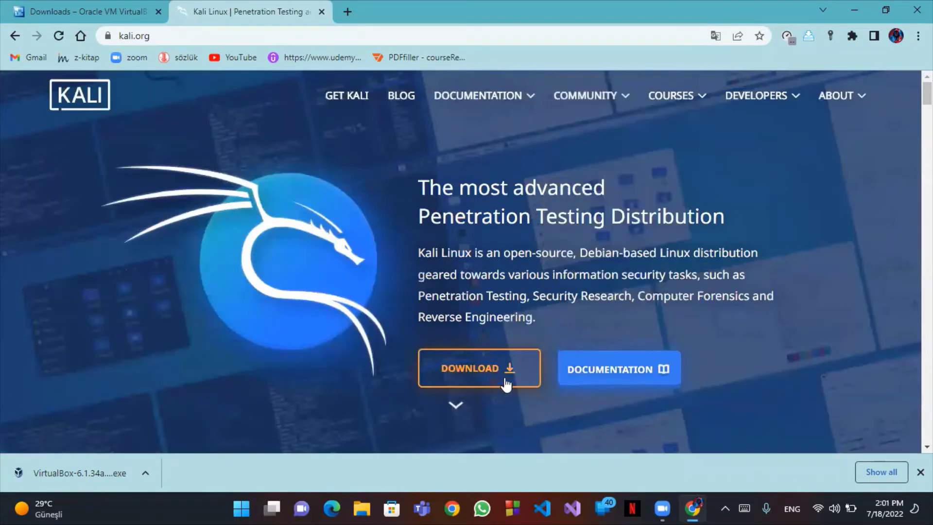
Step: Go to the Kali download page and its Virtual Machines images section
{"action": "left_click", "coordinate": [469, 374]}
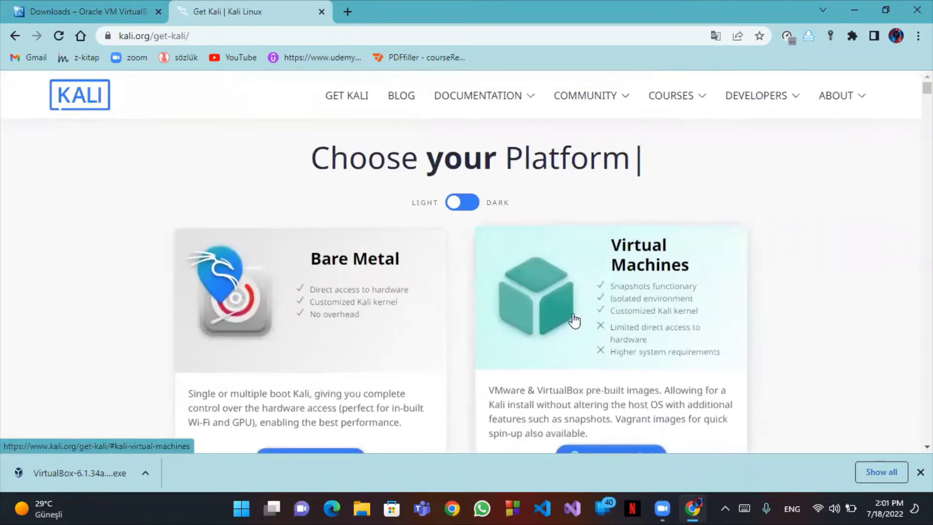
{"action": "scroll", "coordinate": [584, 335], "scroll_direction": "down", "scroll_amount": 1}
{"action": "left_click", "coordinate": [580, 291]}
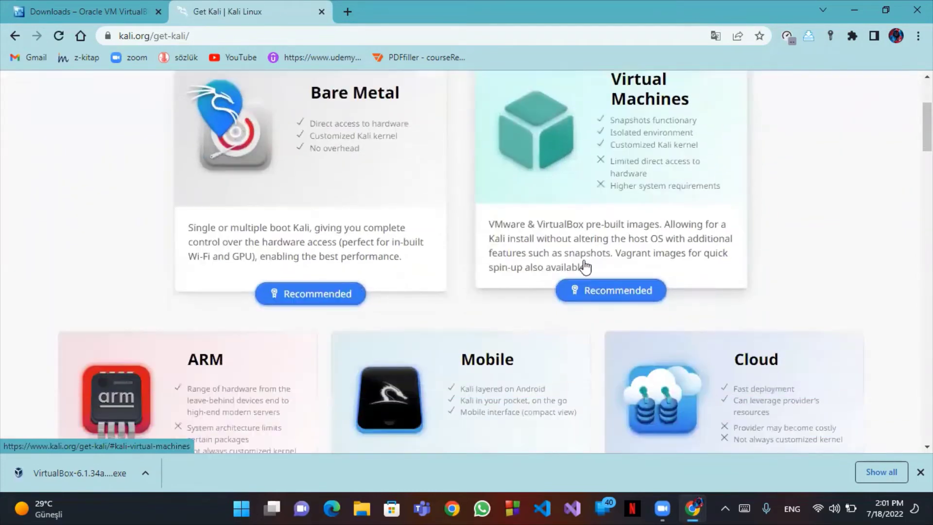
{"action": "scroll", "coordinate": [515, 306], "scroll_direction": "down", "scroll_amount": 4}
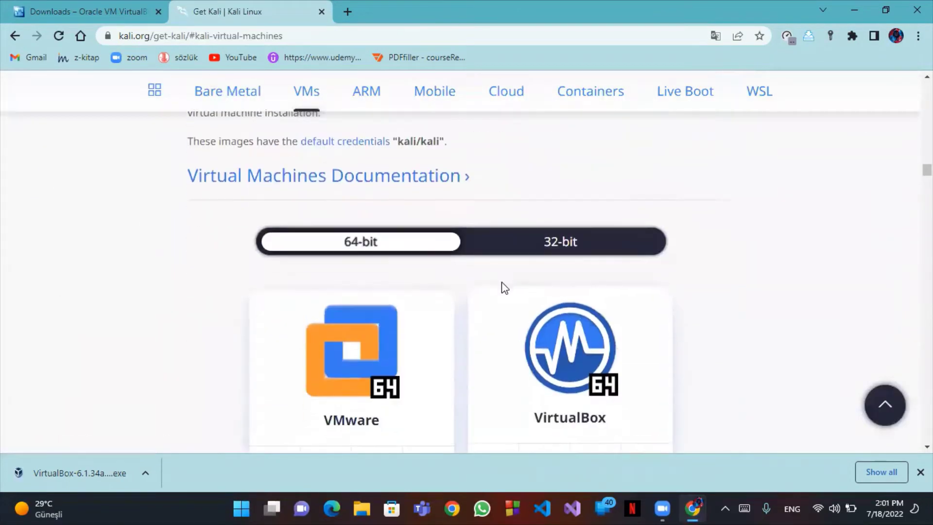
{"action": "scroll", "coordinate": [437, 197], "scroll_direction": "up", "scroll_amount": 3}
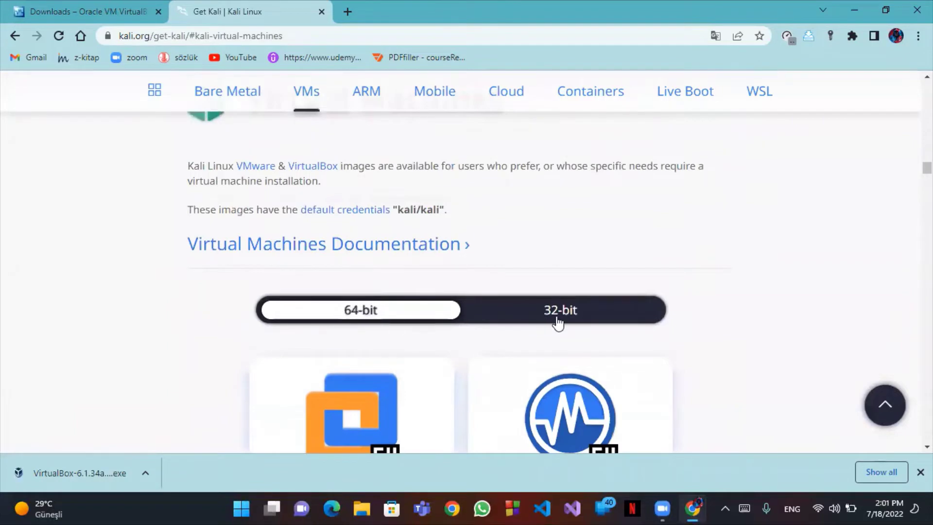
{"action": "scroll", "coordinate": [552, 328], "scroll_direction": "down", "scroll_amount": 3}
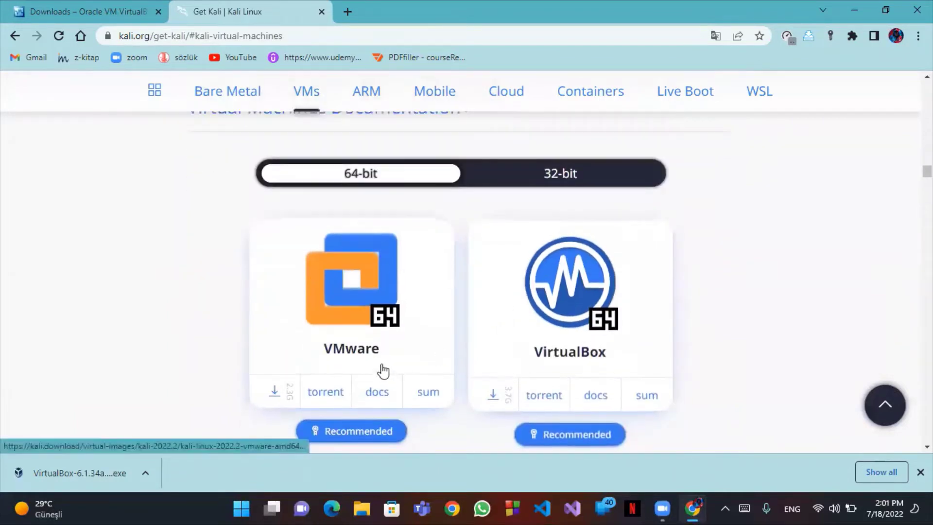
{"action": "scroll", "coordinate": [449, 316], "scroll_direction": "down", "scroll_amount": 6}
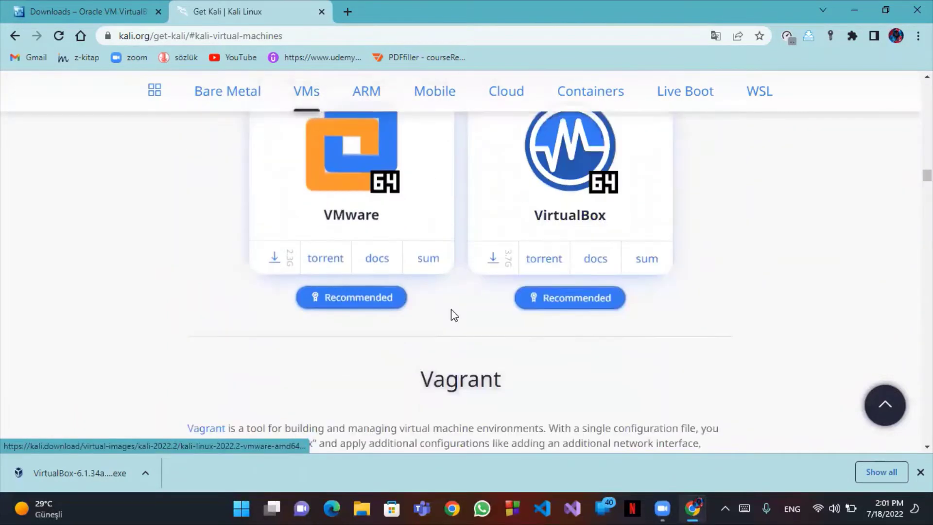
{"action": "scroll", "coordinate": [453, 311], "scroll_direction": "up", "scroll_amount": 3}
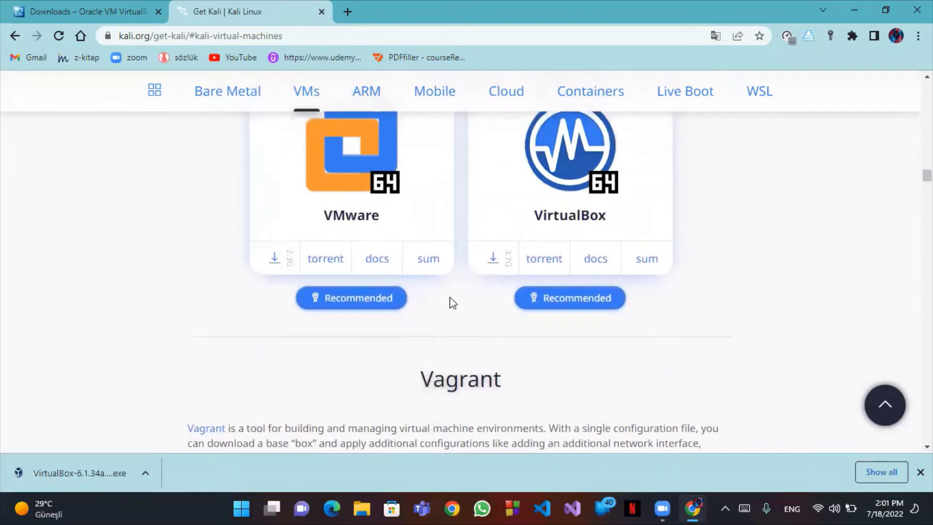
{"action": "scroll", "coordinate": [453, 303], "scroll_direction": "up", "scroll_amount": 1}
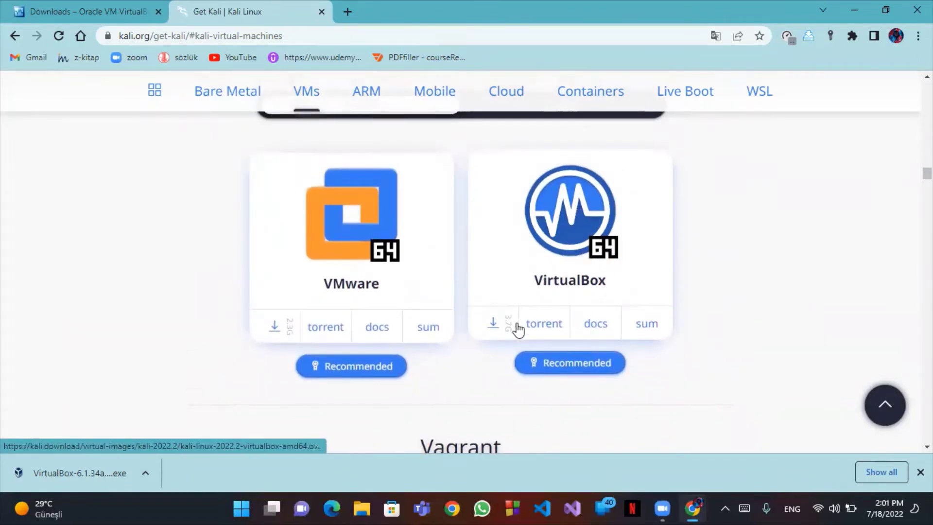
Step: Download the 64-bit Kali VirtualBox image and launch the downloaded VirtualBox installer
{"action": "left_click", "coordinate": [493, 324]}
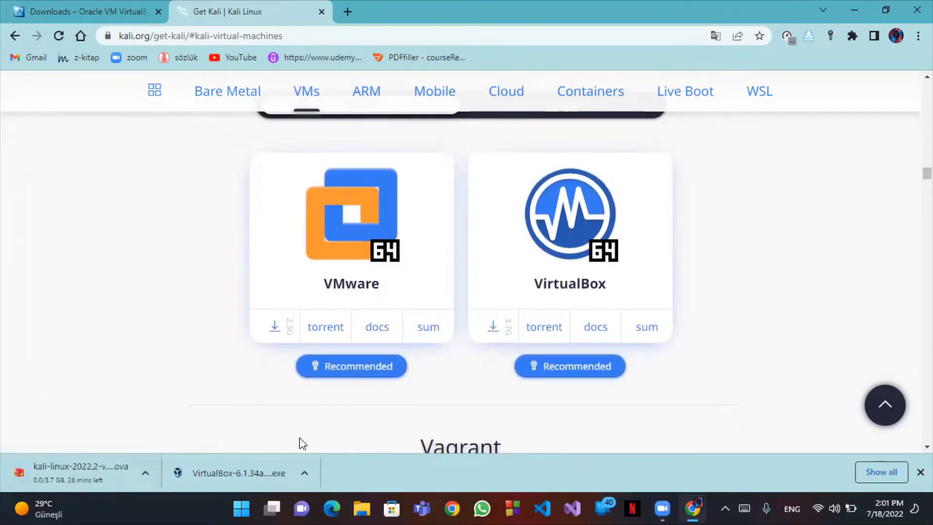
{"action": "left_click", "coordinate": [304, 473]}
{"action": "left_click", "coordinate": [345, 383]}
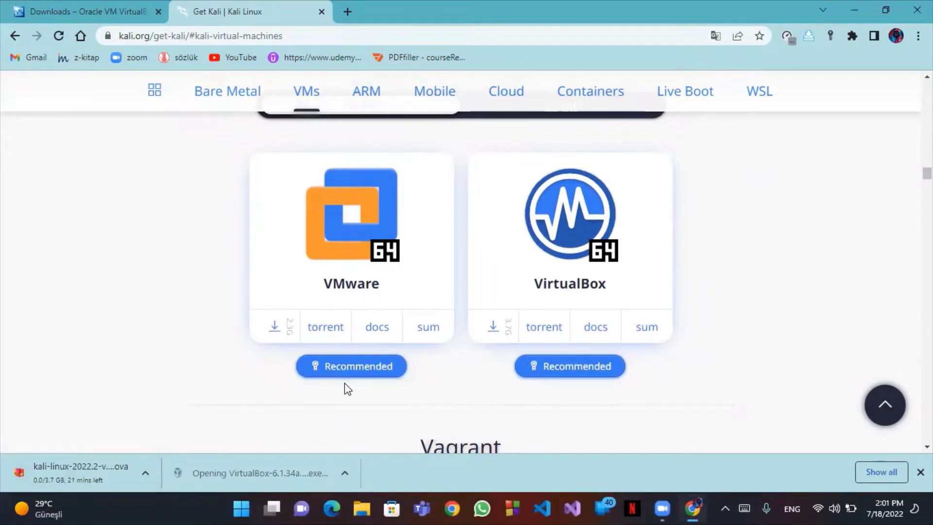
Step: Install VirtualBox 6.1.34 with default features and shortcuts, accepting the network warning, and launch it
{"action": "left_click", "coordinate": [856, 7]}
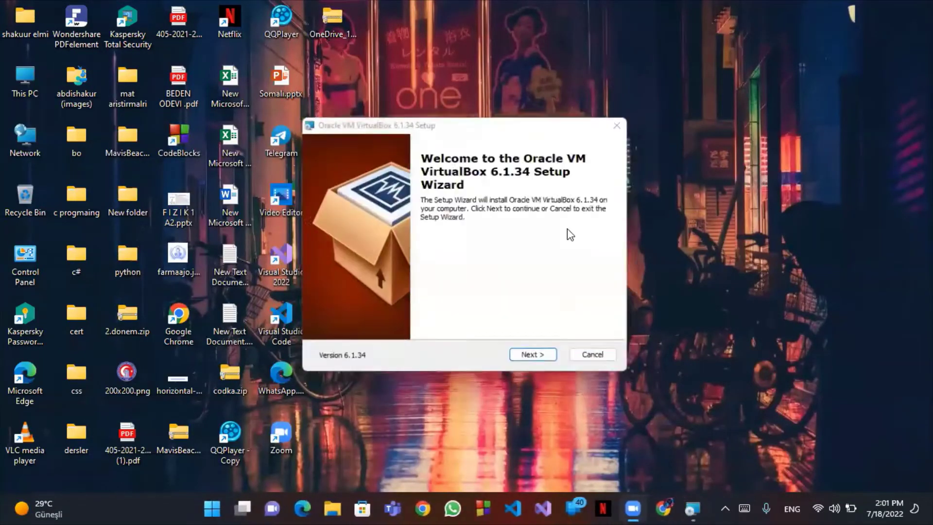
{"action": "left_click", "coordinate": [532, 360]}
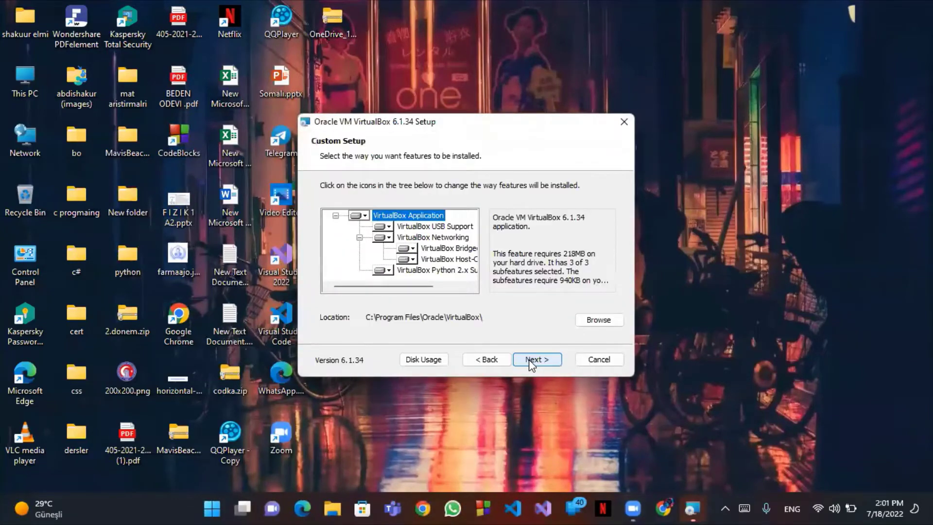
{"action": "left_click", "coordinate": [534, 360]}
{"action": "left_click", "coordinate": [534, 360]}
{"action": "left_click", "coordinate": [534, 359]}
{"action": "left_click", "coordinate": [531, 362]}
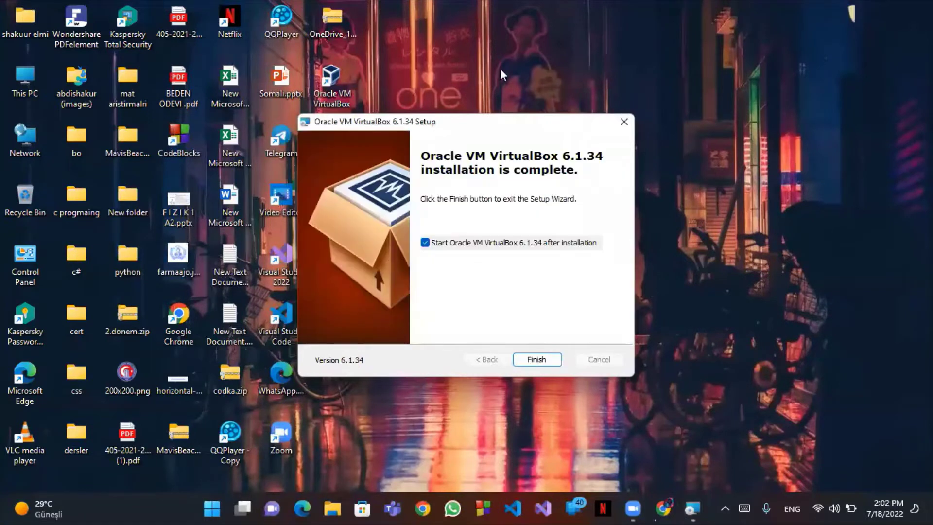
{"action": "left_click", "coordinate": [537, 362]}
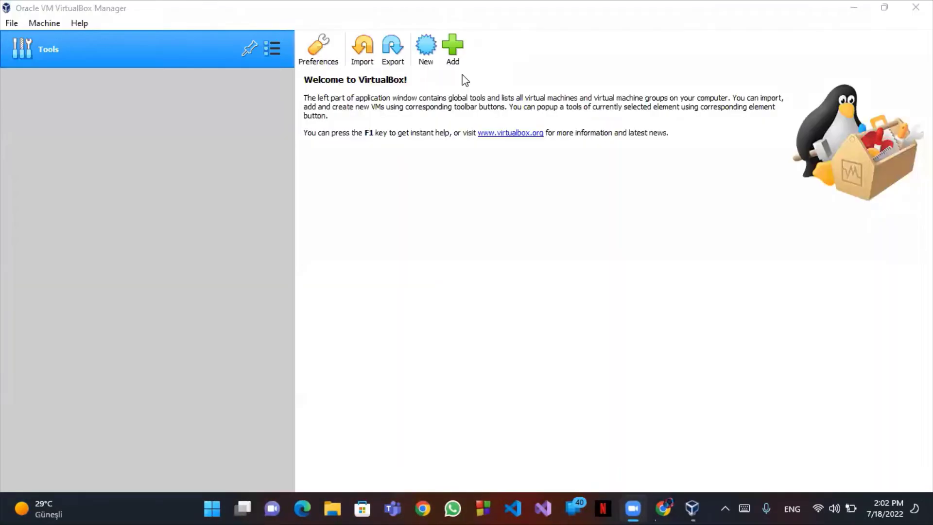
Step: Minimize the VirtualBox Manager and bring back Chrome's Kali download page
{"action": "left_click", "coordinate": [839, 142]}
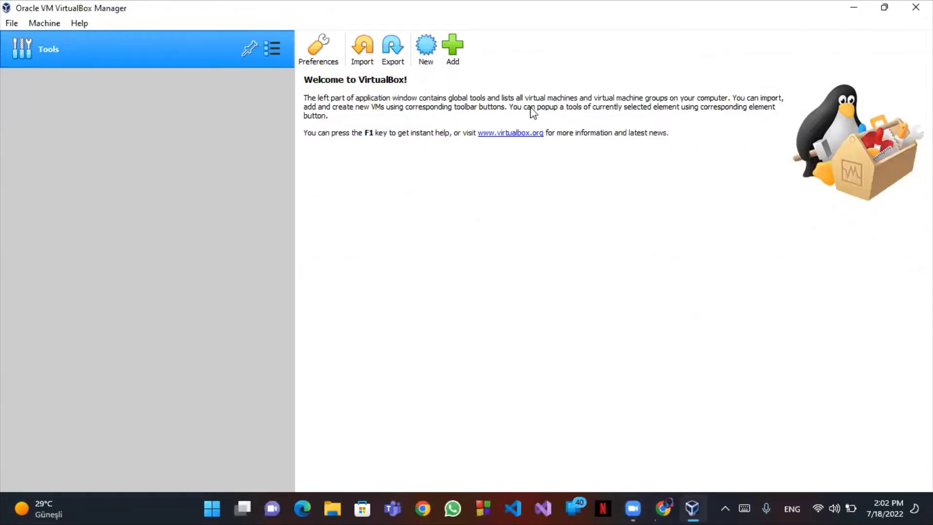
{"action": "left_click", "coordinate": [855, 10]}
{"action": "left_click", "coordinate": [665, 508]}
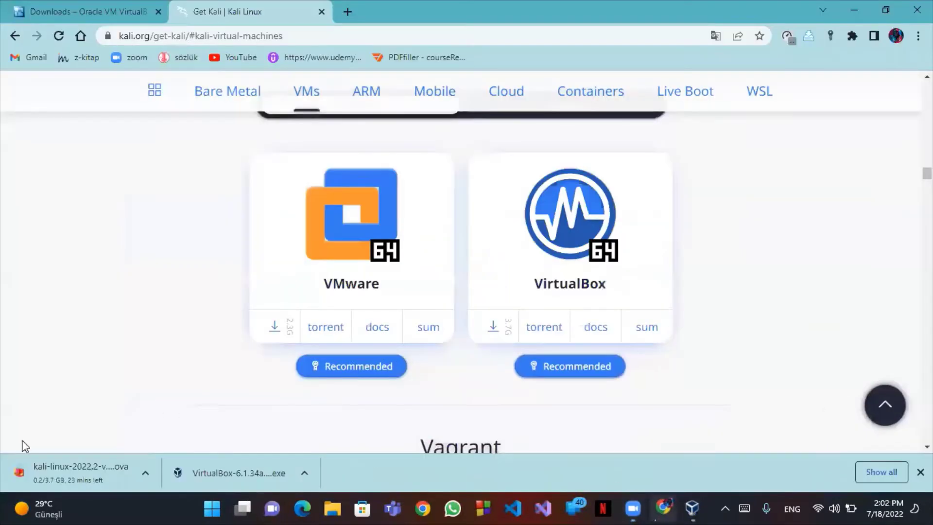
Step: Watch the Kali 2022.2 .ova finish in Chrome's Downloads list, then return to VirtualBox Manager
{"action": "left_click", "coordinate": [135, 470]}
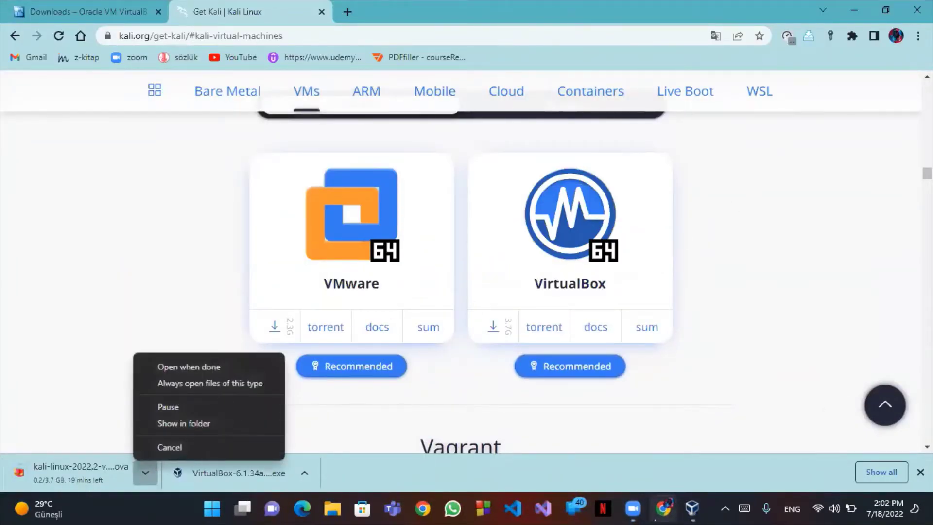
{"action": "key", "text": "Escape"}
{"action": "left_click", "coordinate": [918, 36]}
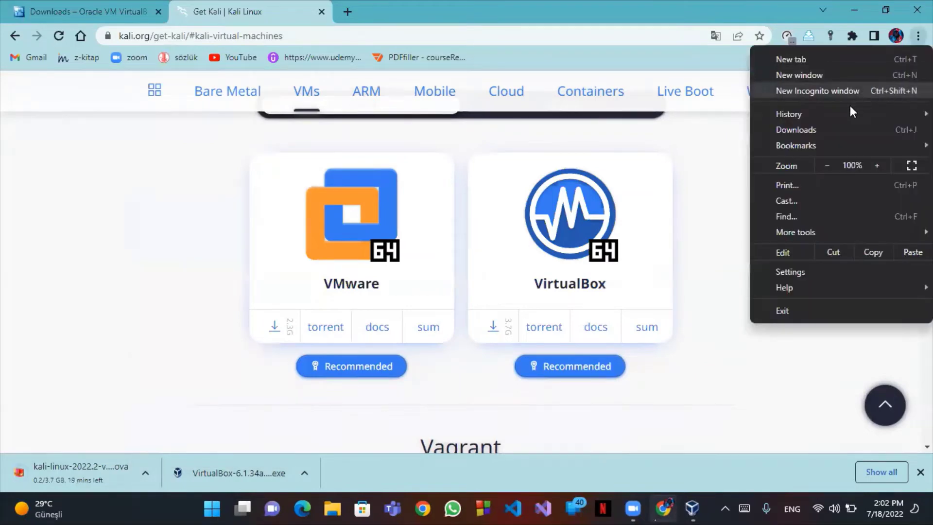
{"action": "left_click", "coordinate": [815, 128]}
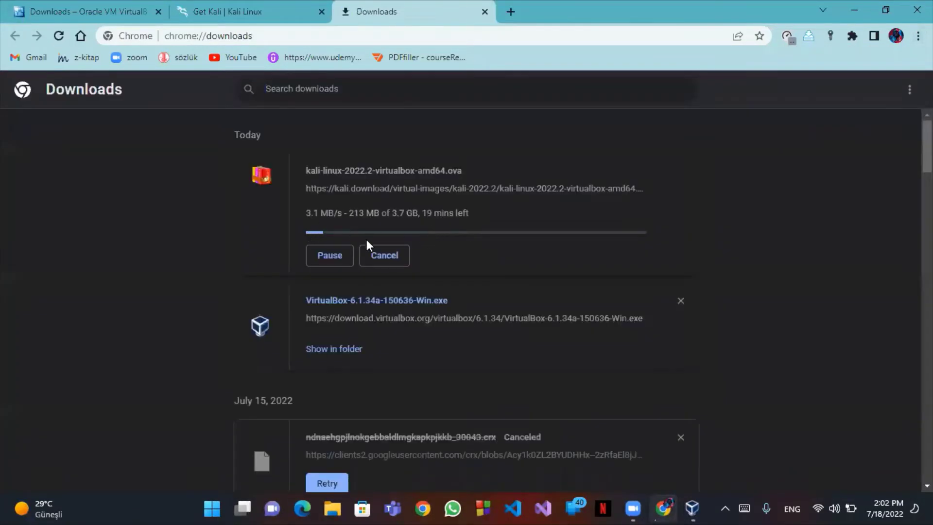
{"action": "triple_click", "coordinate": [422, 212]}
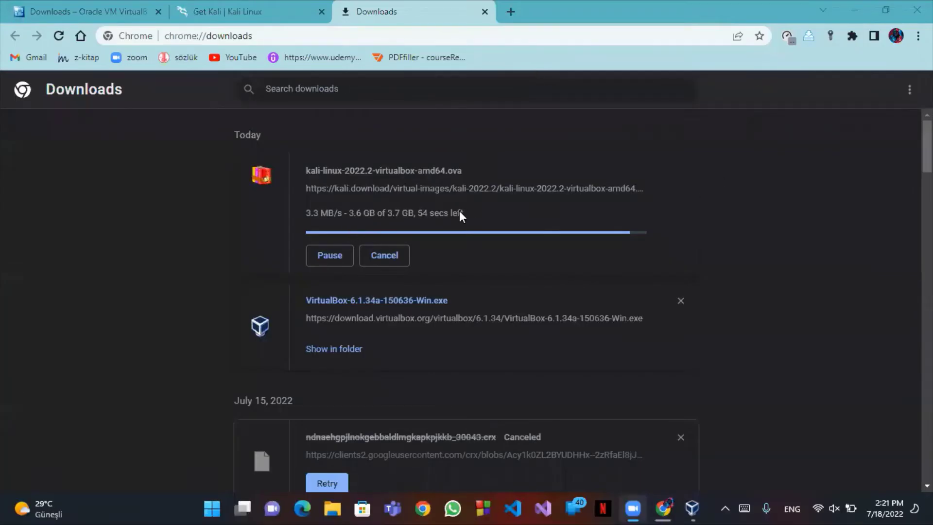
{"action": "left_click_drag", "start_coordinate": [417, 214], "coordinate": [478, 217]}
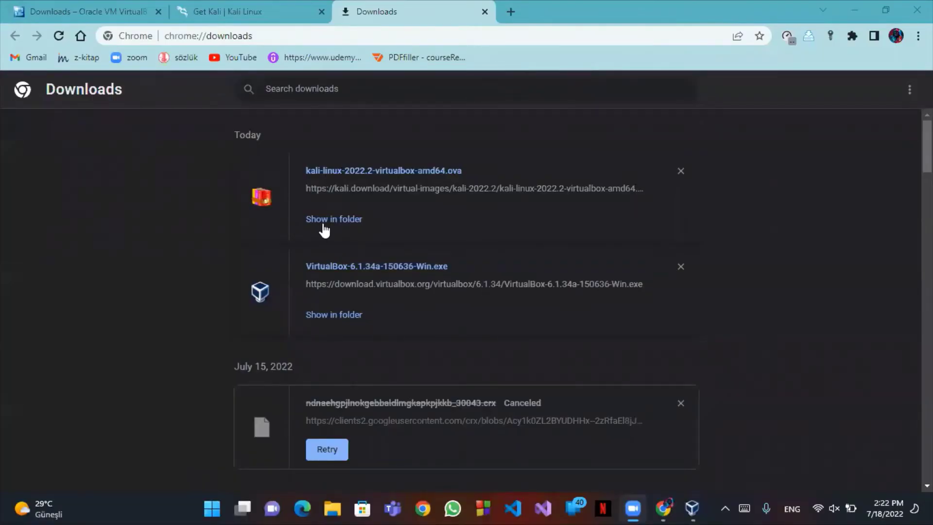
{"action": "left_click", "coordinate": [697, 508]}
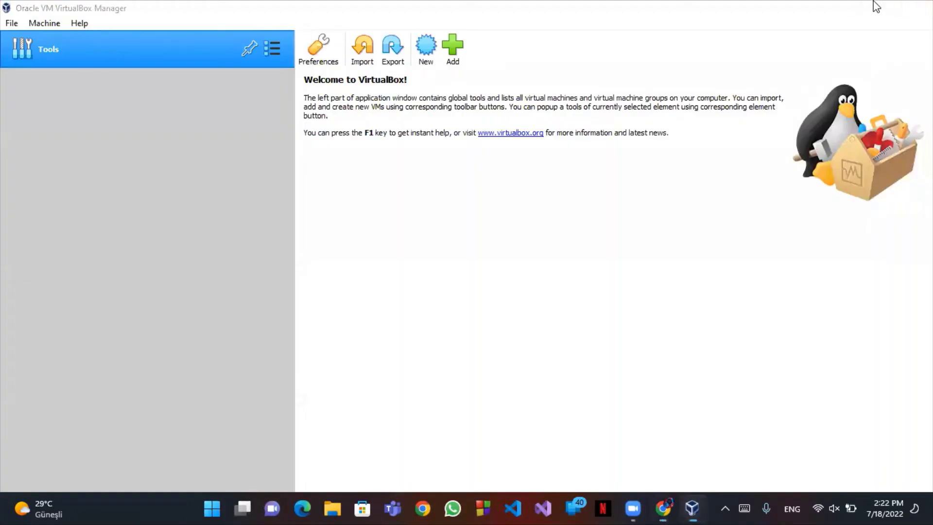
Step: Minimize Chrome, launch VirtualBox from the desktop shortcut, and start a New virtual machine
{"action": "left_click", "coordinate": [877, 3]}
{"action": "left_click", "coordinate": [880, 2]}
{"action": "left_click", "coordinate": [879, 28]}
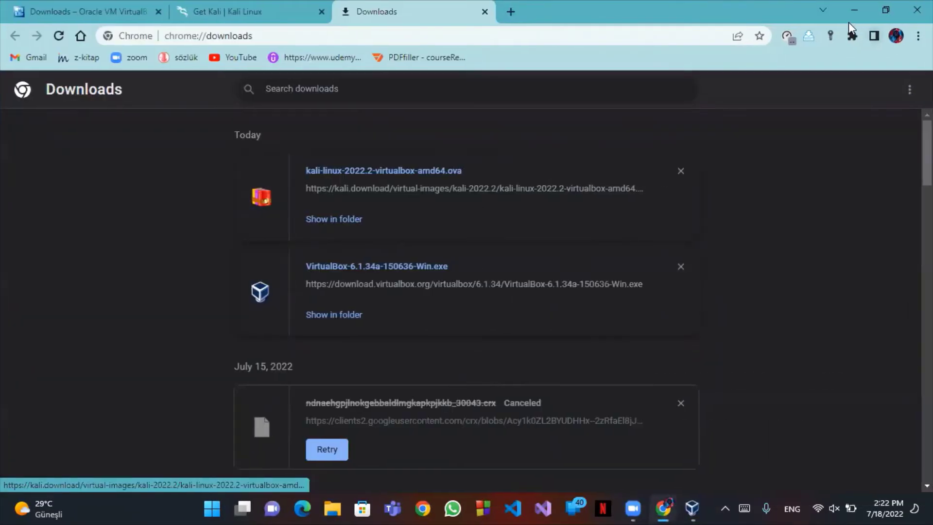
{"action": "left_click", "coordinate": [859, 9]}
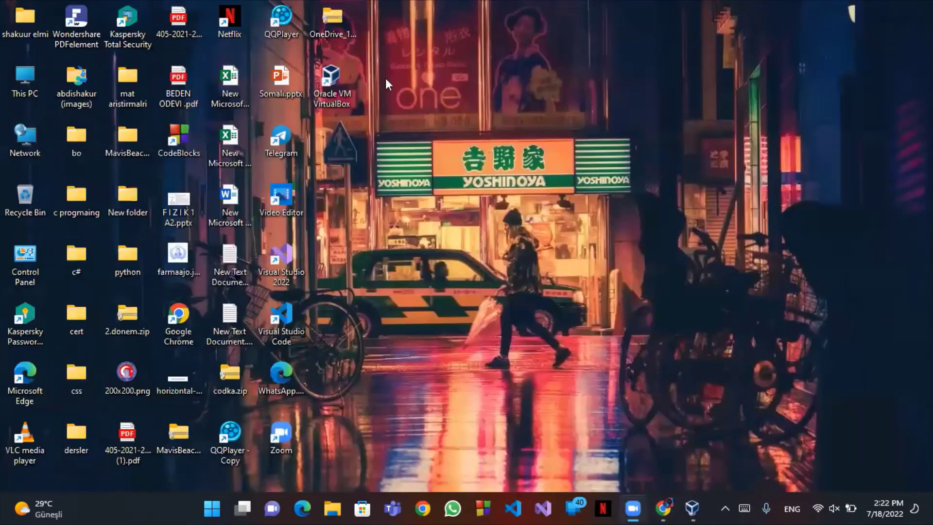
{"action": "double_click", "coordinate": [339, 85]}
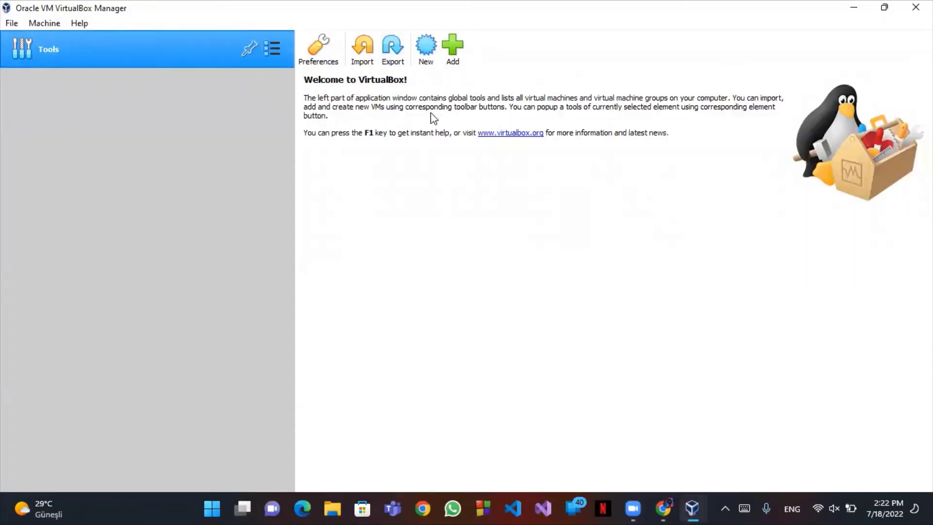
{"action": "left_click", "coordinate": [427, 68]}
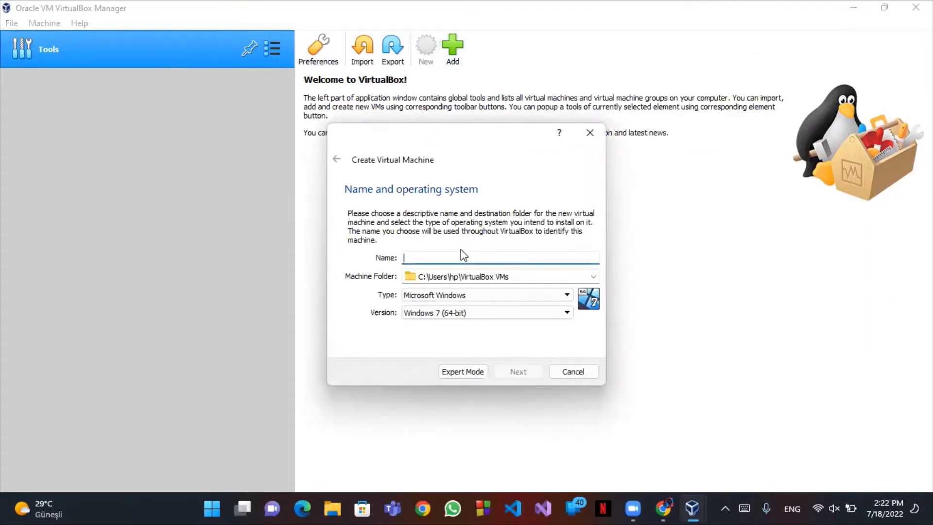
Step: Name the new machine 'kali linux' and set its machine folder to drive D:
{"action": "type", "text": "kali linux"}
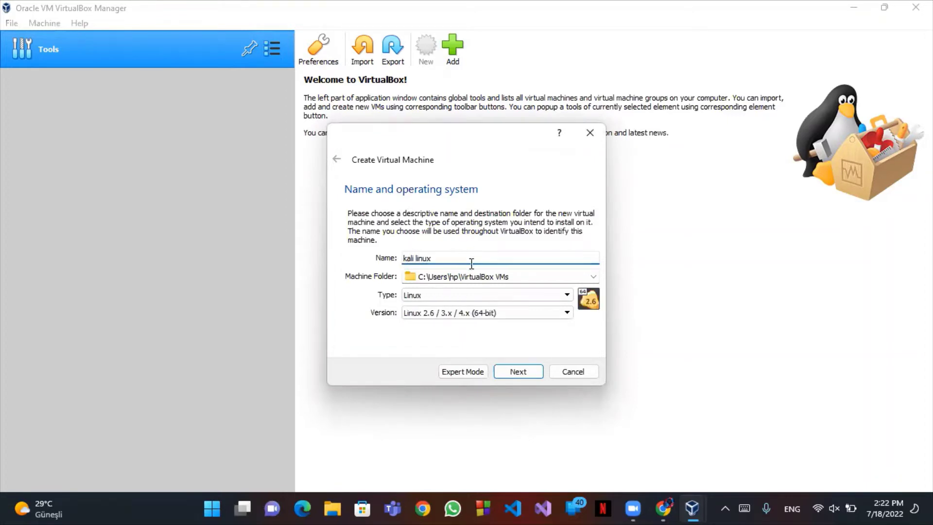
{"action": "left_click", "coordinate": [594, 277]}
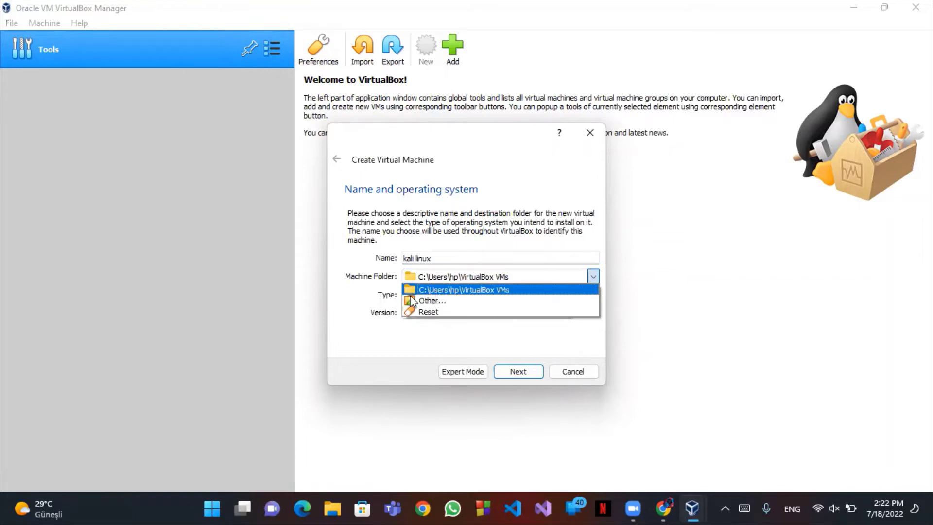
{"action": "left_click", "coordinate": [423, 311]}
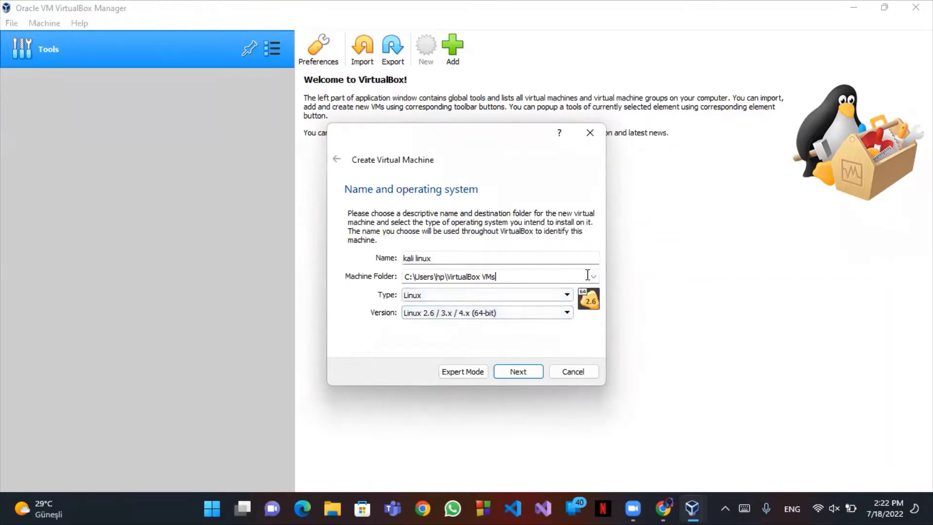
{"action": "left_click", "coordinate": [593, 277]}
{"action": "left_click", "coordinate": [438, 297]}
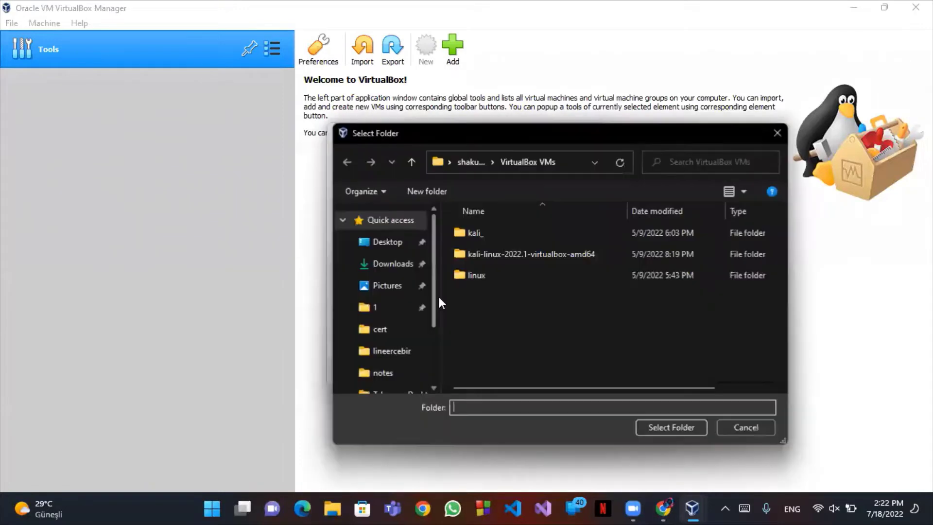
{"action": "scroll", "coordinate": [386, 274], "scroll_direction": "down", "scroll_amount": 5}
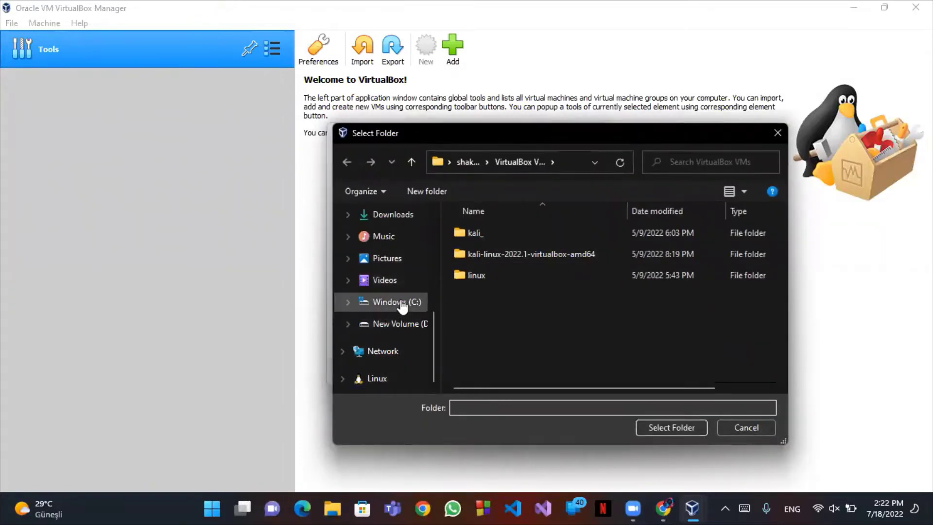
{"action": "left_click", "coordinate": [401, 306]}
{"action": "left_click", "coordinate": [345, 214]}
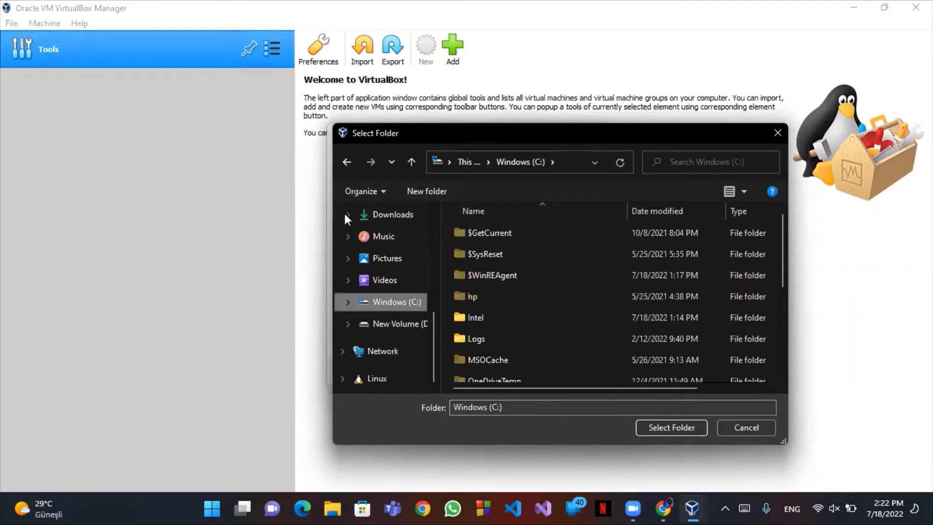
{"action": "left_click", "coordinate": [394, 325]}
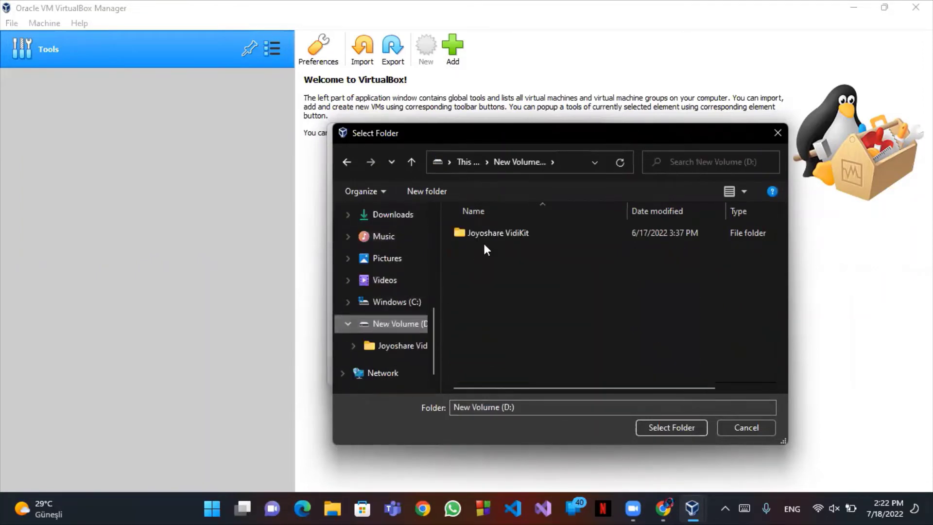
{"action": "left_click", "coordinate": [680, 428]}
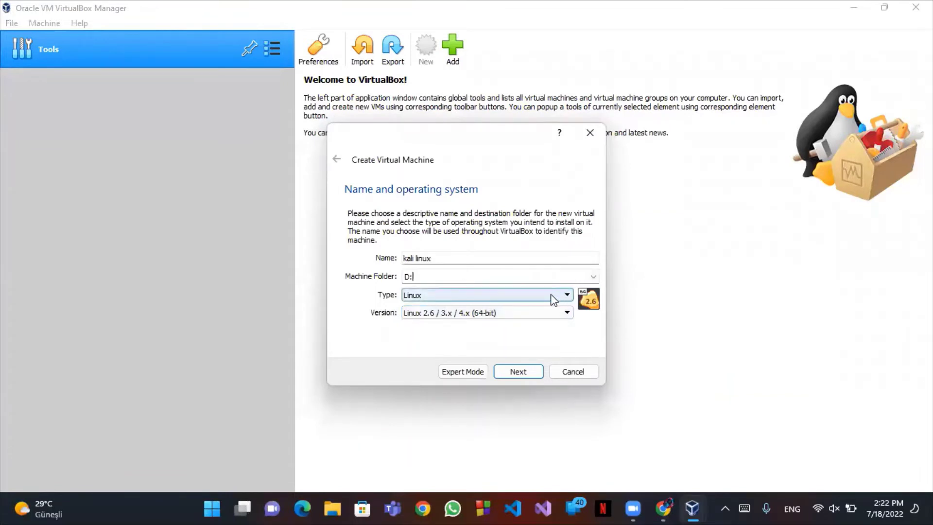
Step: Set the version to Debian (64-bit) and continue to Memory size
{"action": "left_click", "coordinate": [564, 314]}
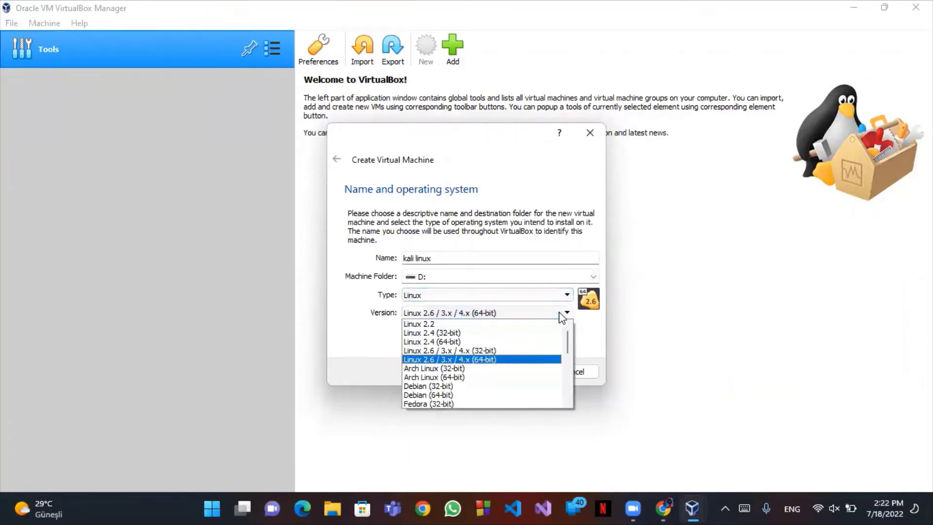
{"action": "left_click", "coordinate": [439, 395]}
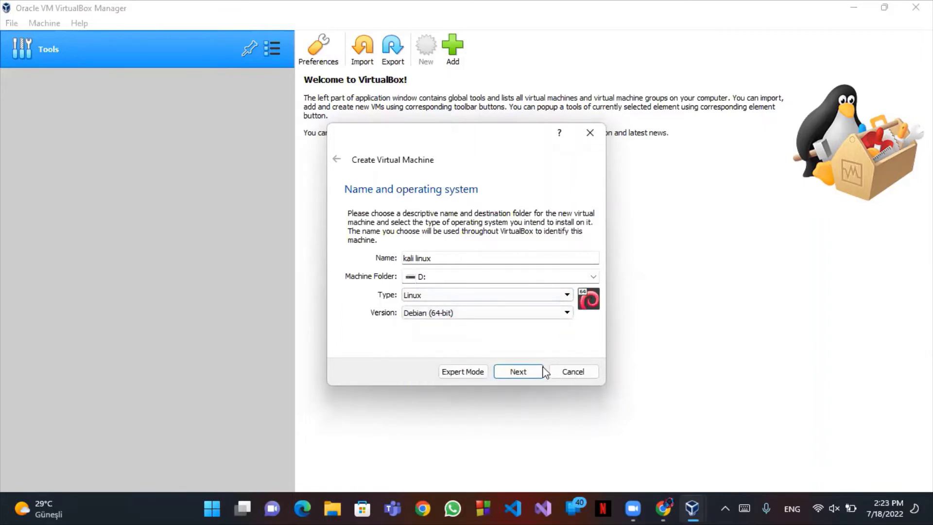
{"action": "left_click", "coordinate": [521, 375]}
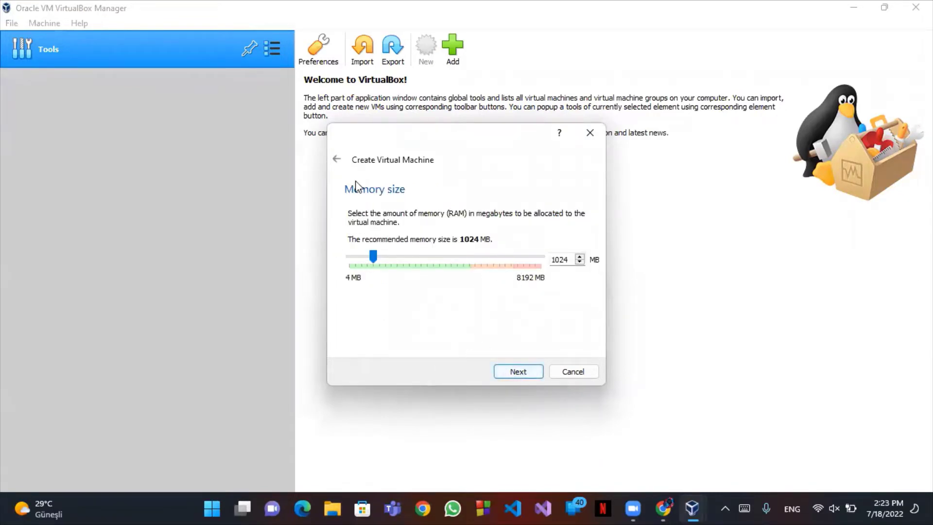
Step: Set memory to about 5 GB and create a new 8 GB VDI hard disk
{"action": "left_click_drag", "start_coordinate": [373, 256], "coordinate": [469, 254]}
{"action": "left_click", "coordinate": [518, 372]}
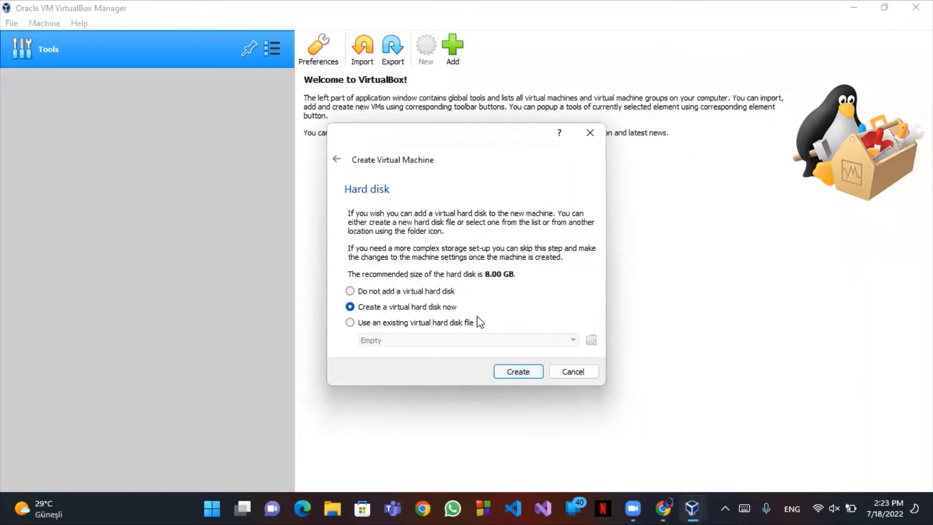
{"action": "left_click", "coordinate": [523, 373]}
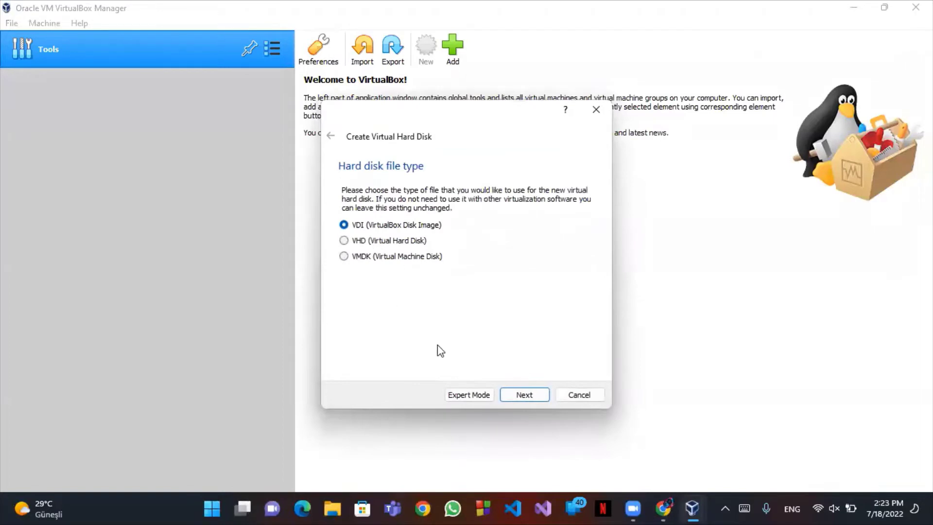
{"action": "left_click", "coordinate": [523, 397]}
{"action": "left_click", "coordinate": [522, 396]}
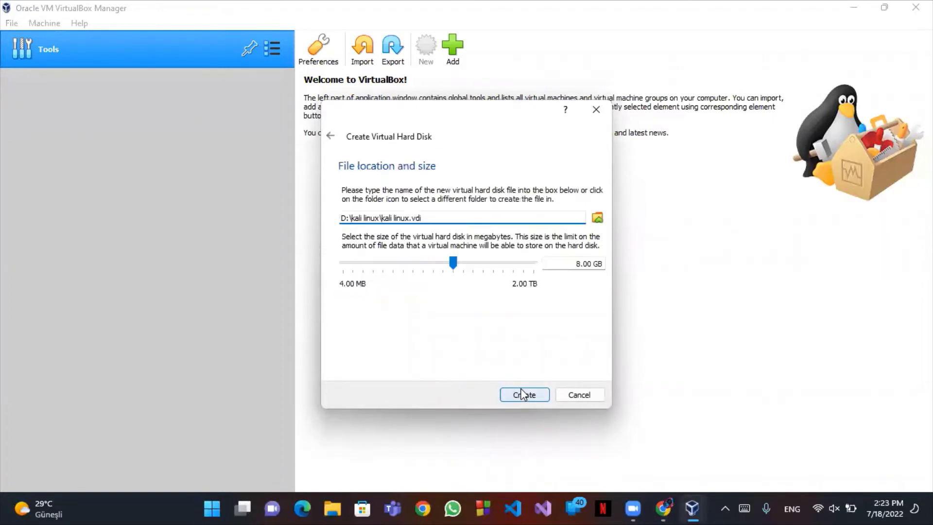
{"action": "left_click", "coordinate": [530, 397]}
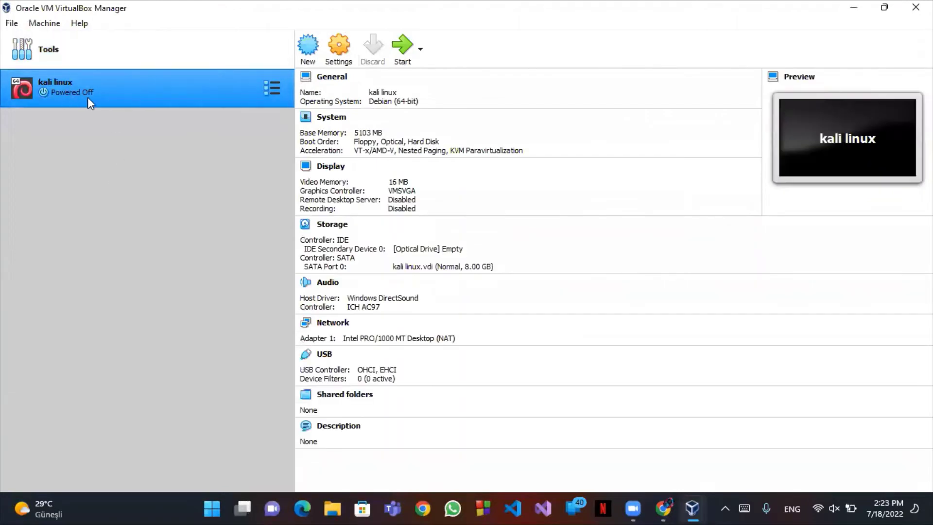
Step: Set Drag'n'Drop to Bidirectional under General > Advanced in the kali linux VM settings
{"action": "left_click", "coordinate": [335, 65]}
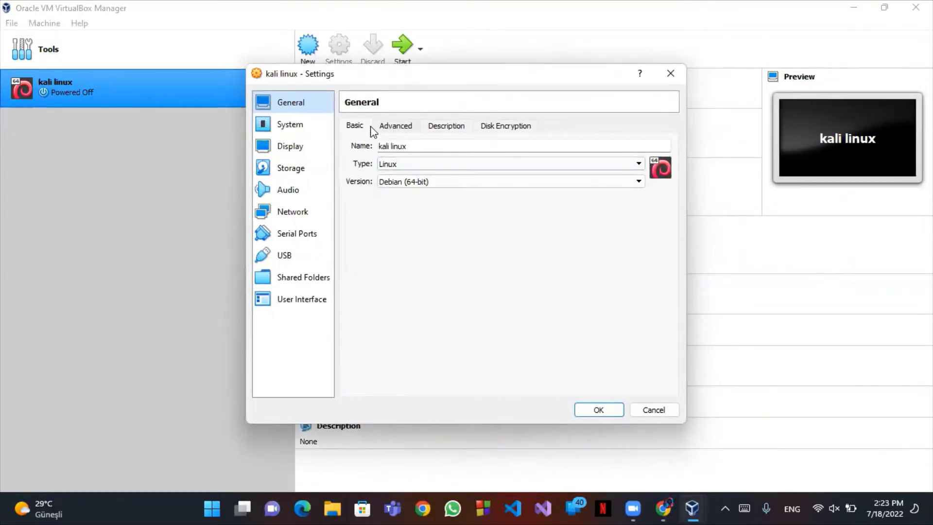
{"action": "left_click", "coordinate": [391, 128]}
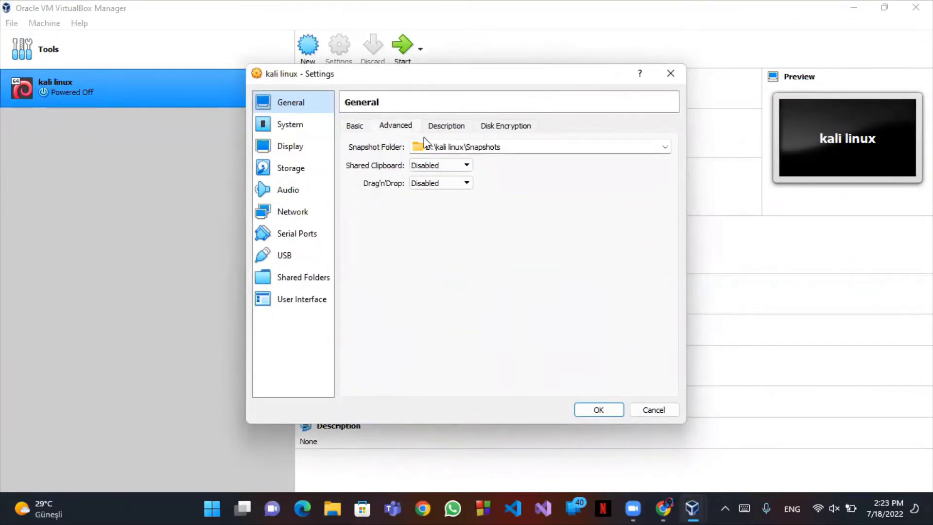
{"action": "left_click", "coordinate": [447, 184]}
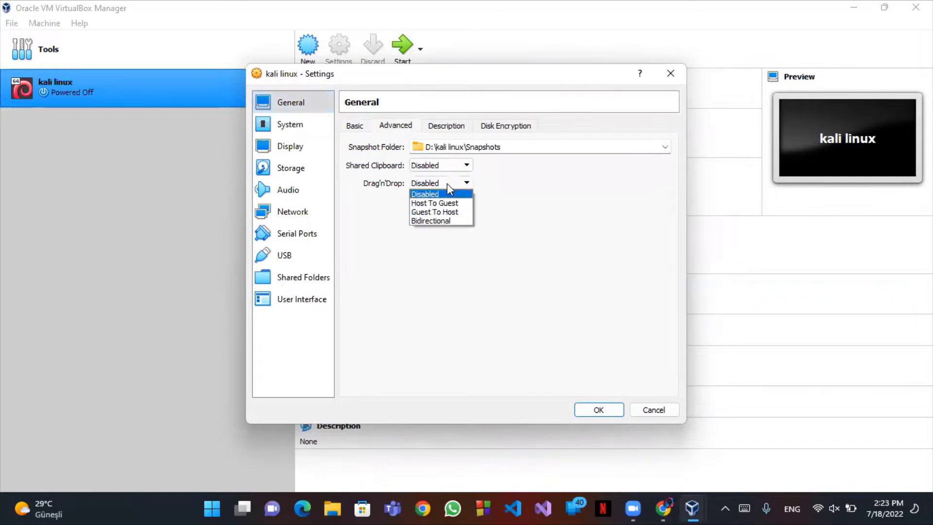
{"action": "left_click", "coordinate": [443, 222]}
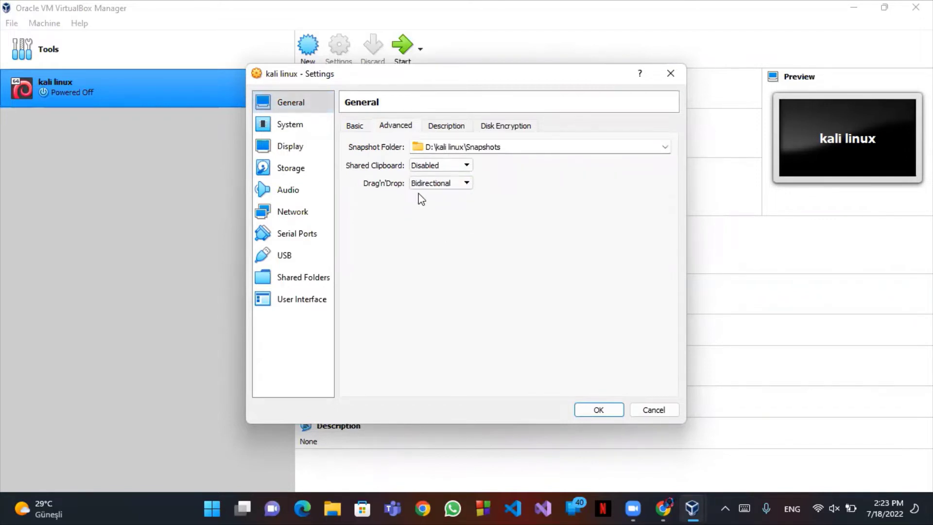
{"action": "left_click", "coordinate": [446, 127]}
{"action": "left_click", "coordinate": [502, 126]}
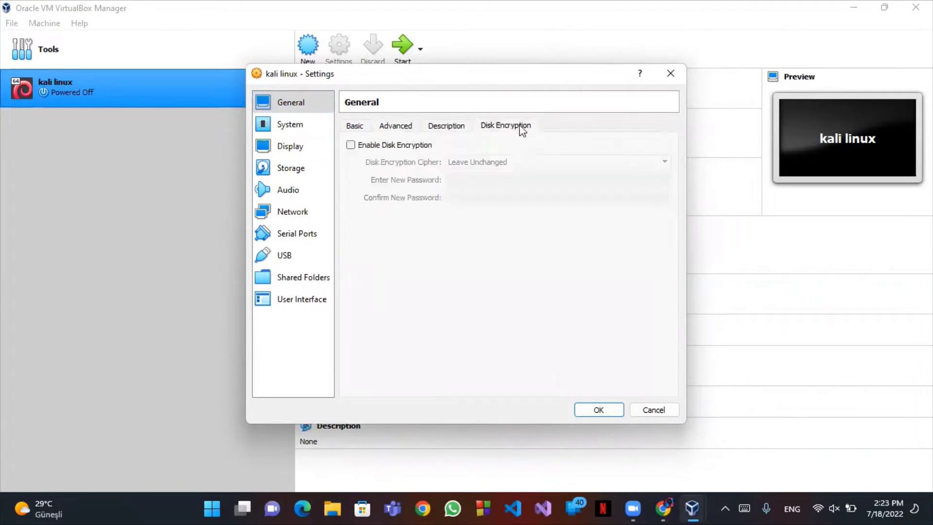
{"action": "left_click", "coordinate": [306, 125]}
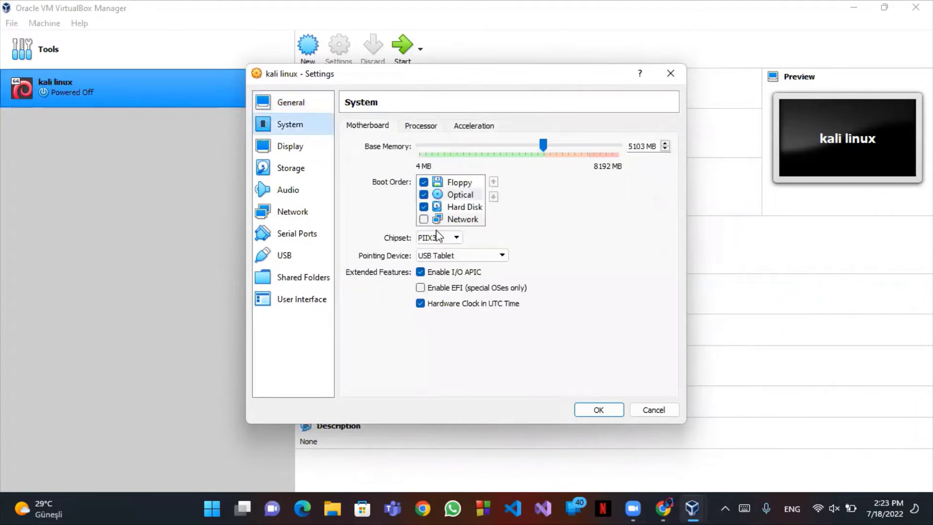
Step: Give the kali linux VM 4 processors with a 40% execution cap
{"action": "left_click", "coordinate": [422, 128]}
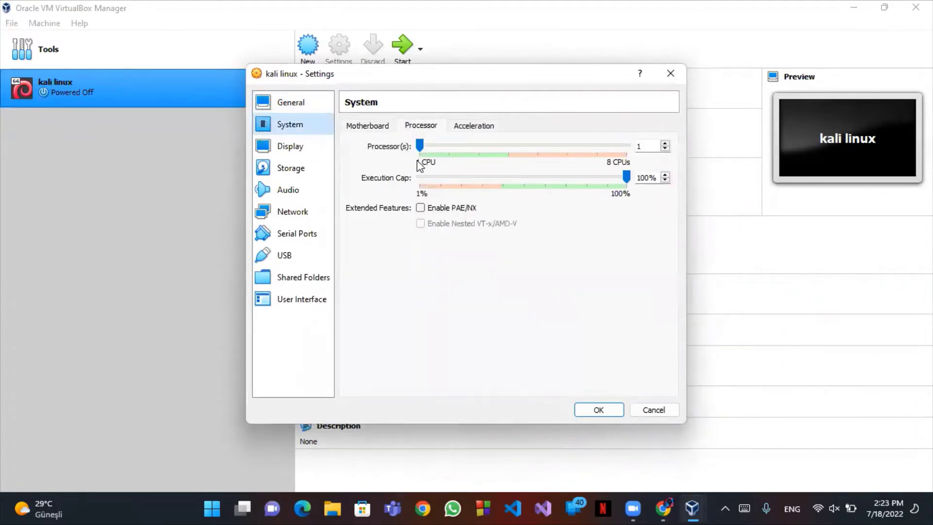
{"action": "left_click_drag", "start_coordinate": [420, 146], "coordinate": [515, 148]}
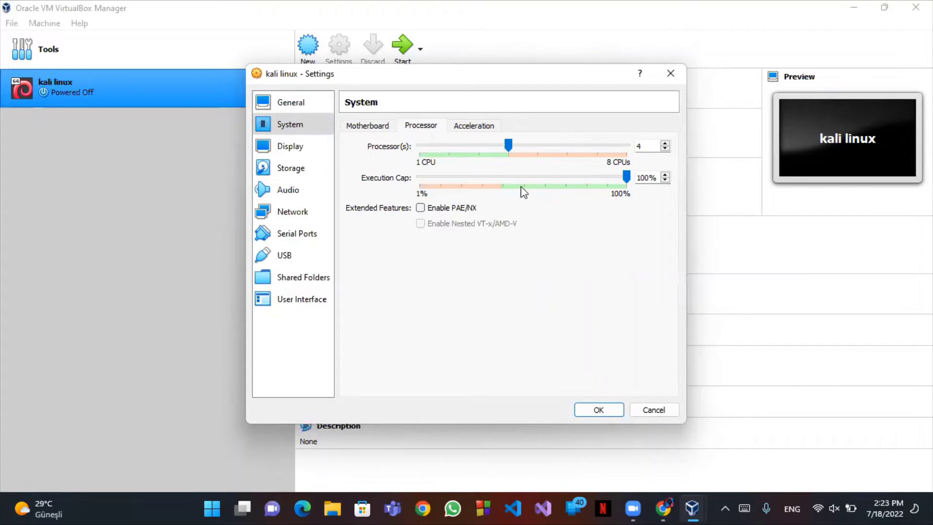
{"action": "left_click", "coordinate": [506, 182]}
{"action": "left_click_drag", "start_coordinate": [605, 178], "coordinate": [504, 180]}
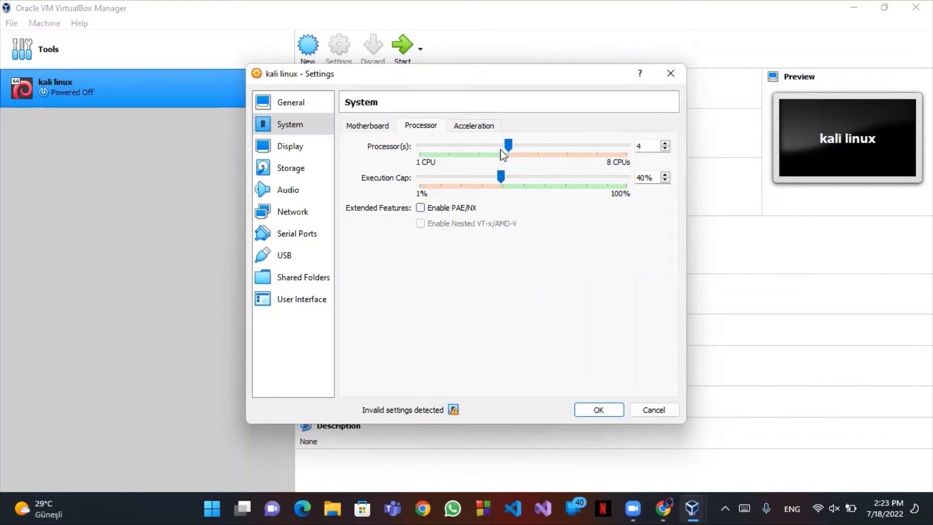
Step: Keep the Default paravirtualization interface under Acceleration, then move to the Display settings
{"action": "left_click", "coordinate": [485, 131]}
{"action": "left_click", "coordinate": [483, 146]}
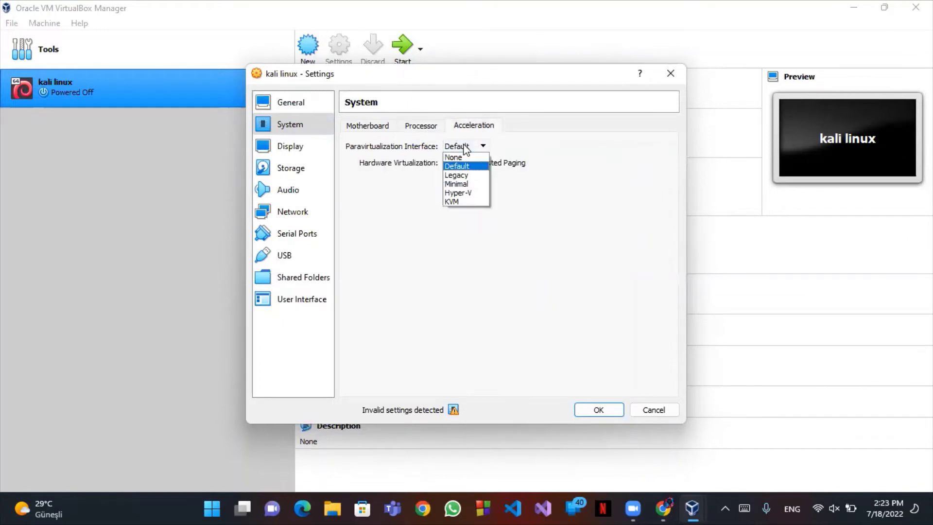
{"action": "left_click", "coordinate": [483, 146]}
{"action": "left_click", "coordinate": [287, 148]}
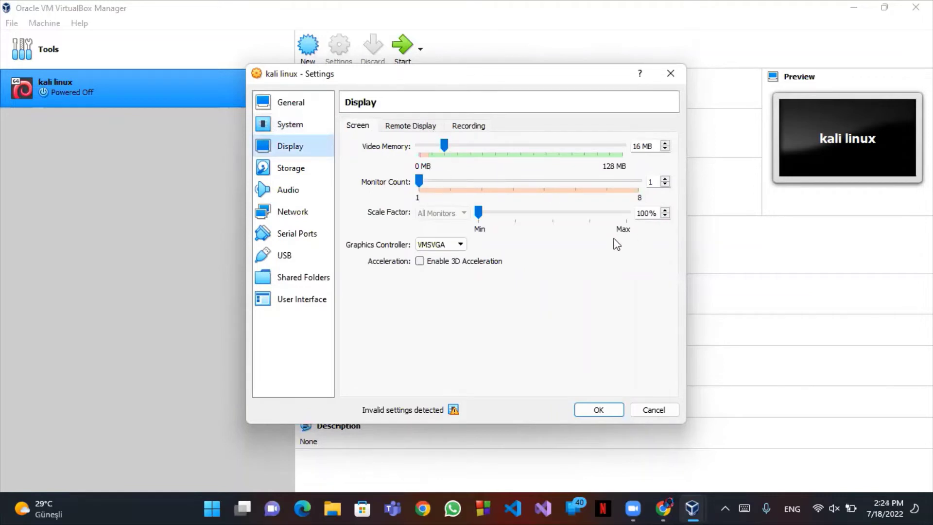
Step: Review the Remote Display and Recording settings, then select kali linux.vdi in Storage
{"action": "left_click", "coordinate": [422, 126]}
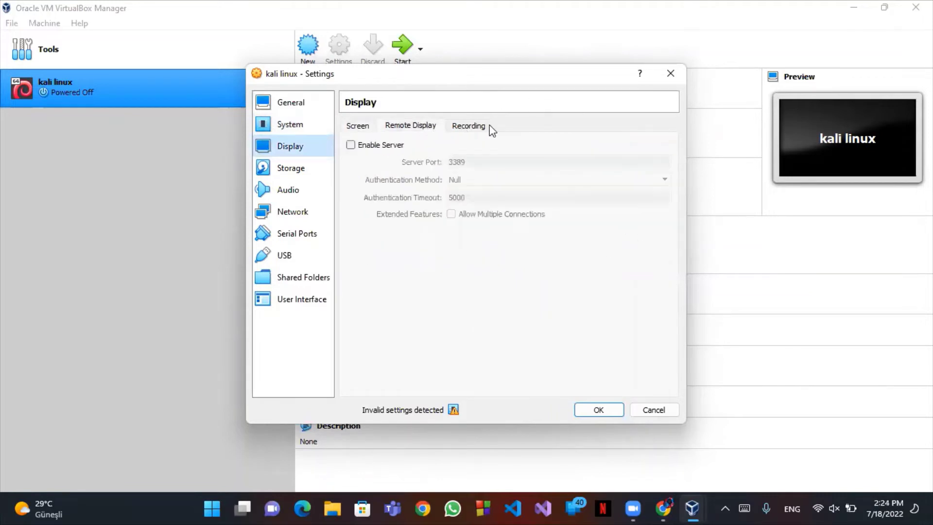
{"action": "left_click", "coordinate": [485, 126]}
{"action": "left_click", "coordinate": [297, 170]}
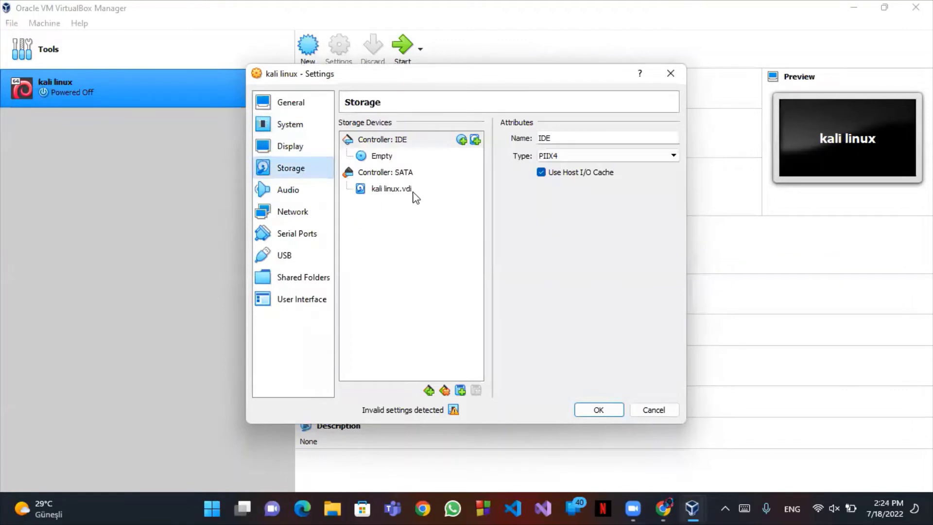
{"action": "left_click", "coordinate": [373, 155]}
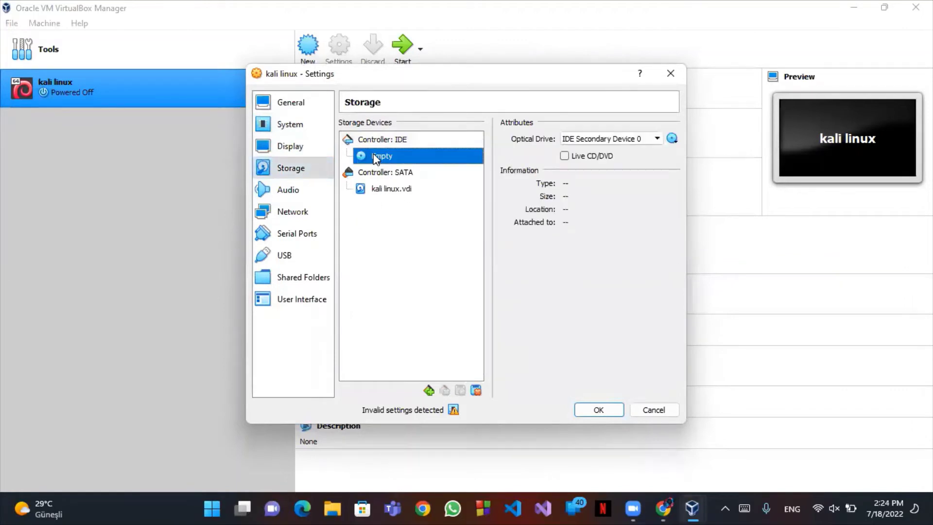
{"action": "left_click", "coordinate": [378, 193]}
Step: Attach kali linux.vdi as the SATA hard disk from a disk file and save the settings
{"action": "left_click", "coordinate": [672, 138]}
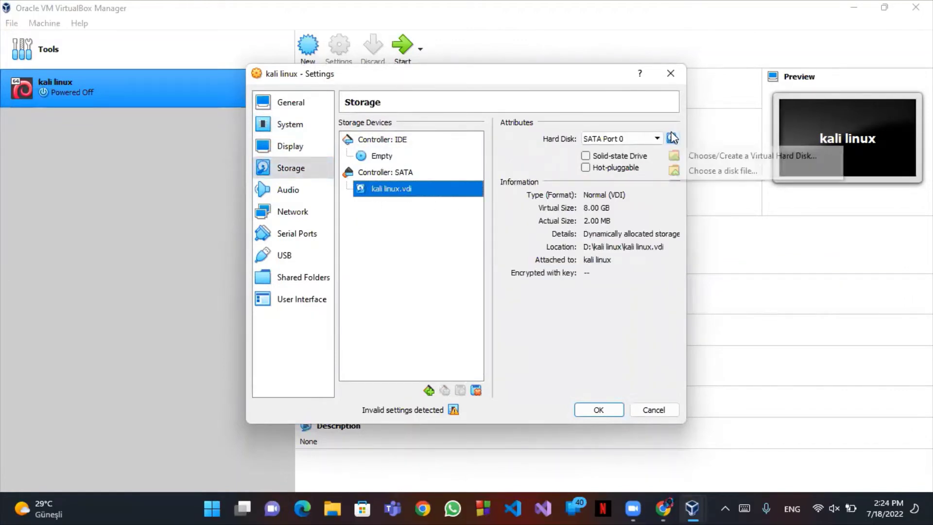
{"action": "left_click", "coordinate": [704, 158]}
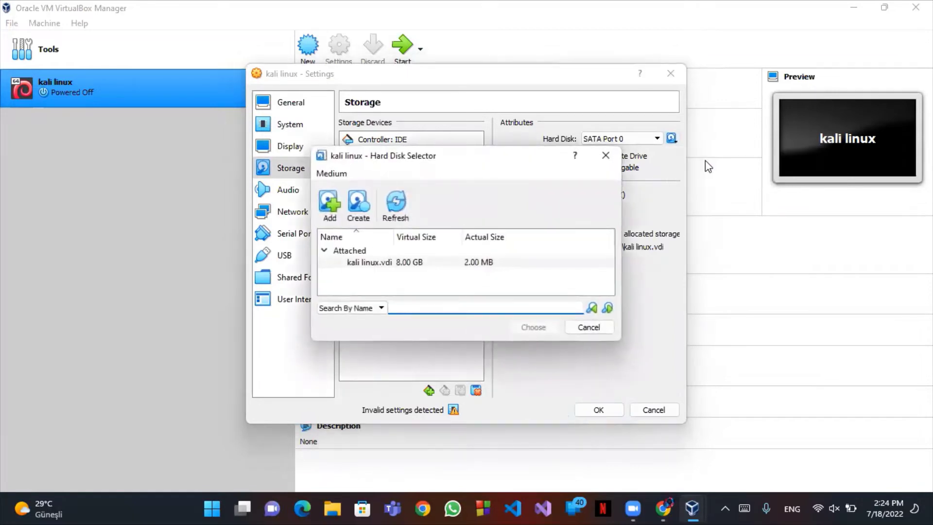
{"action": "left_click", "coordinate": [606, 155]}
{"action": "left_click", "coordinate": [672, 138]}
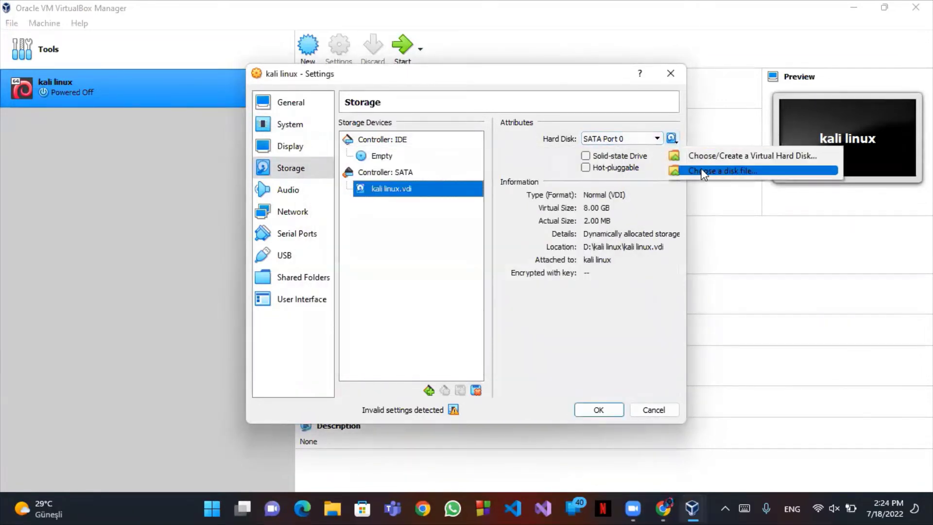
{"action": "left_click", "coordinate": [702, 171]}
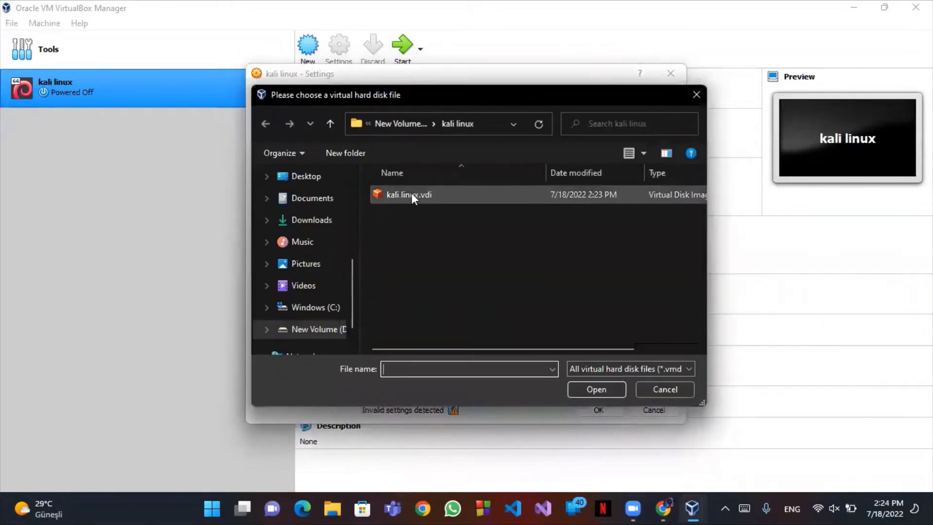
{"action": "double_click", "coordinate": [412, 194]}
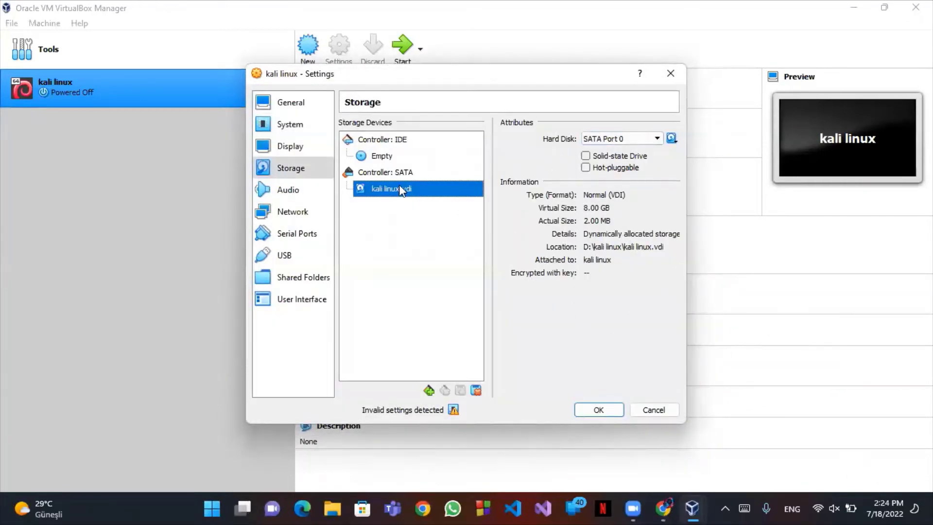
{"action": "left_click", "coordinate": [601, 410]}
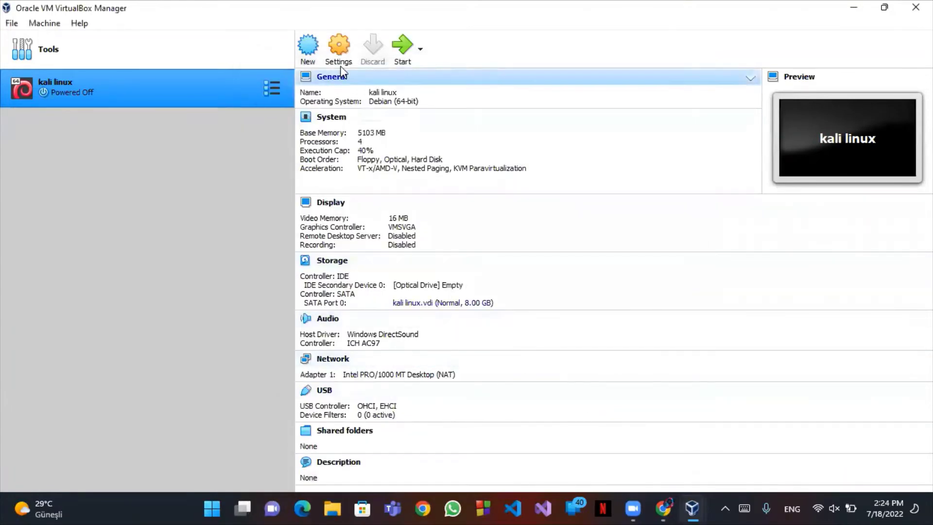
Step: Reopen Settings to verify kali linux.vdi in Storage, confirm, and start the VM
{"action": "left_click", "coordinate": [341, 66]}
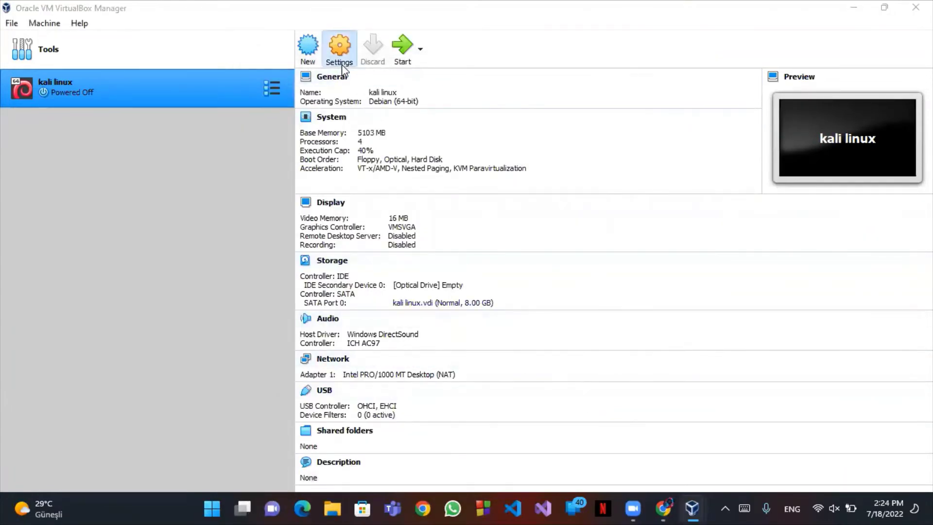
{"action": "left_click", "coordinate": [289, 171]}
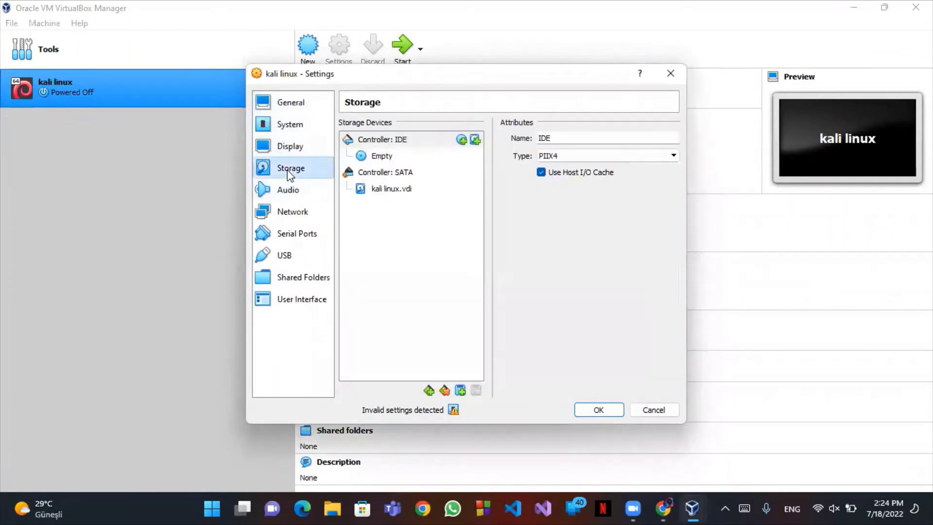
{"action": "left_click", "coordinate": [406, 189]}
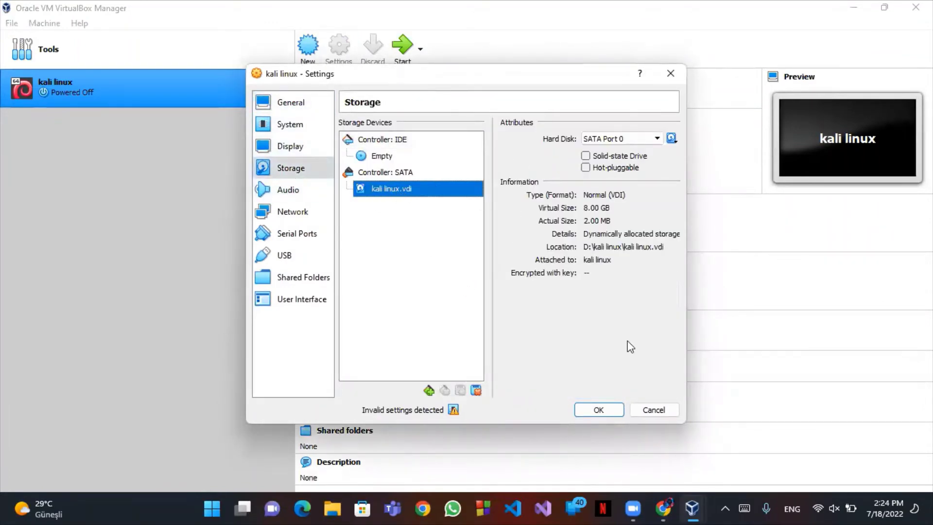
{"action": "left_click", "coordinate": [584, 410]}
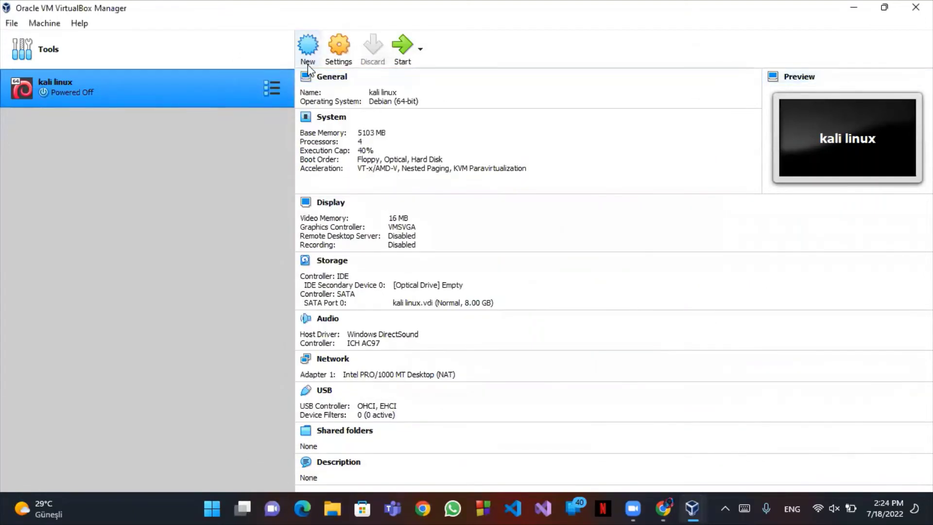
{"action": "left_click", "coordinate": [408, 70]}
Step: Cancel the Optical Disk Selector and start the kali linux VM without a start-up disk
{"action": "left_click", "coordinate": [402, 66]}
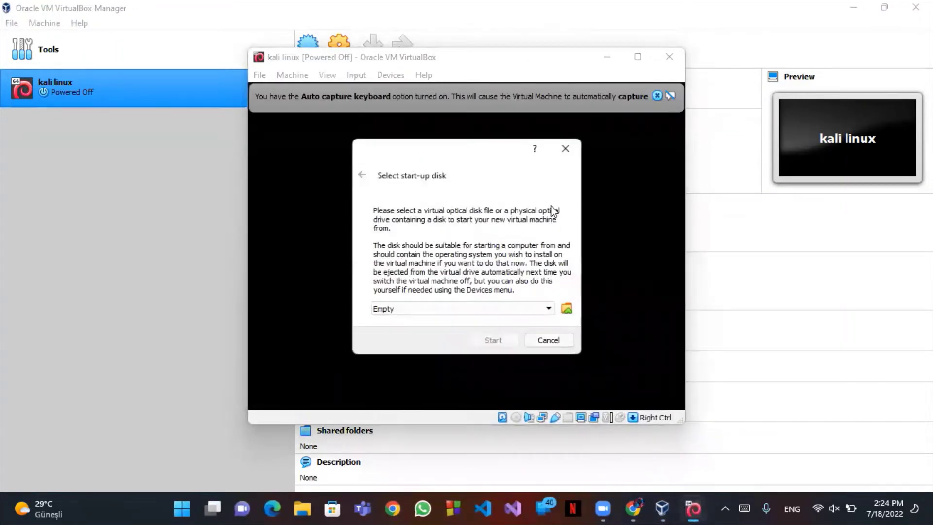
{"action": "left_click", "coordinate": [520, 308]}
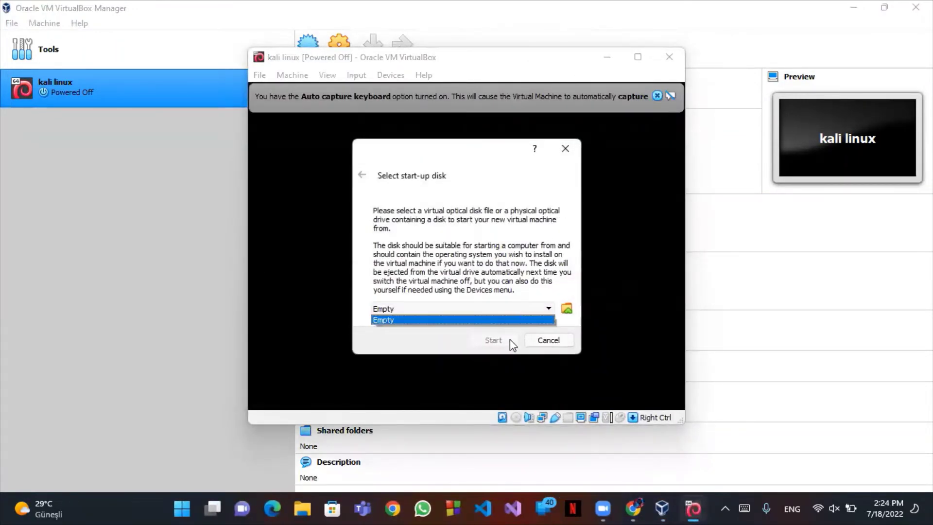
{"action": "left_click", "coordinate": [567, 308]}
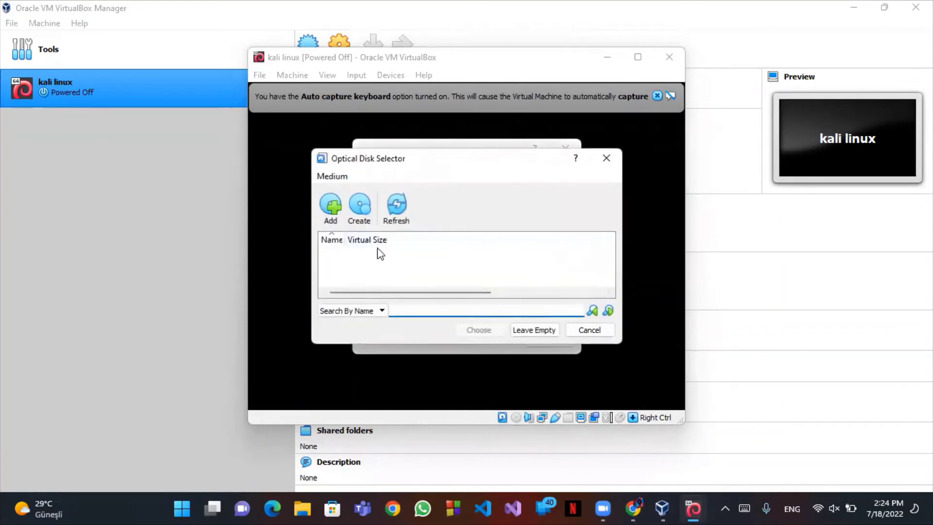
{"action": "left_click", "coordinate": [368, 241]}
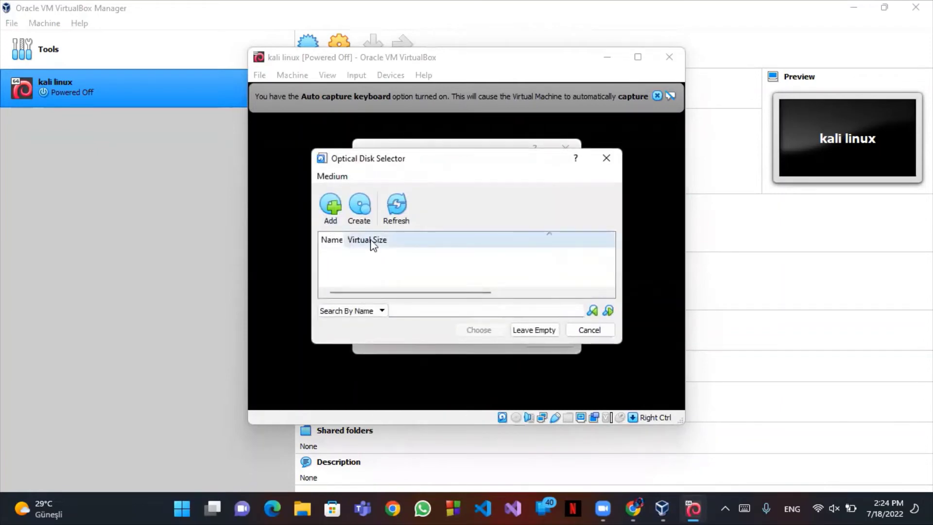
{"action": "left_click", "coordinate": [358, 216]}
{"action": "left_click", "coordinate": [658, 124]}
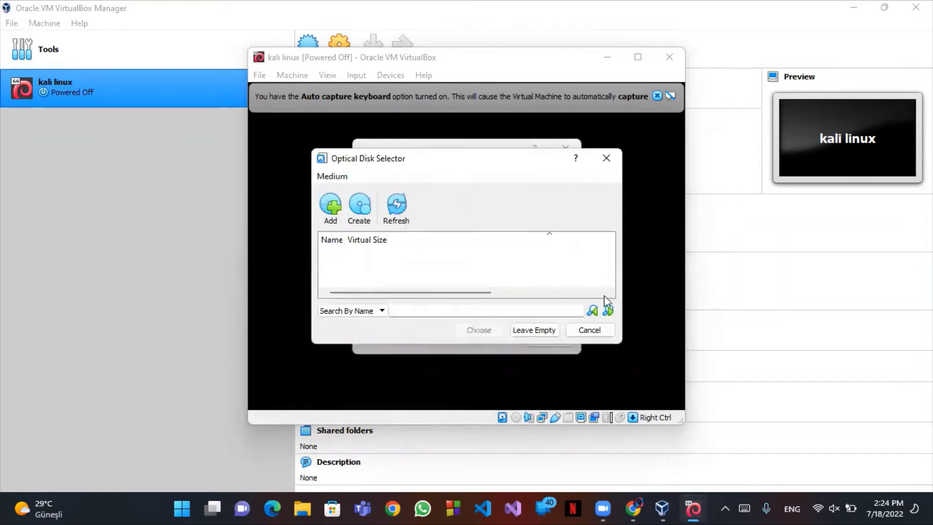
{"action": "left_click", "coordinate": [589, 329]}
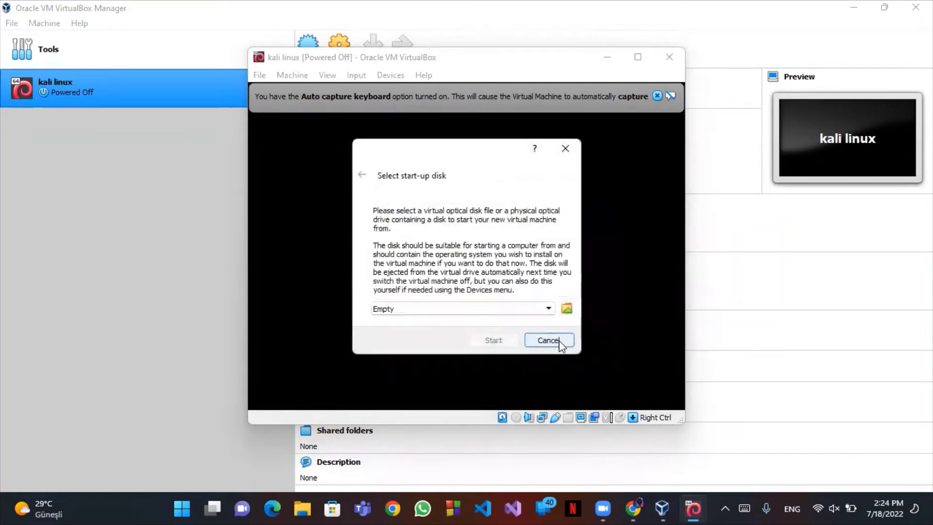
{"action": "left_click", "coordinate": [559, 341]}
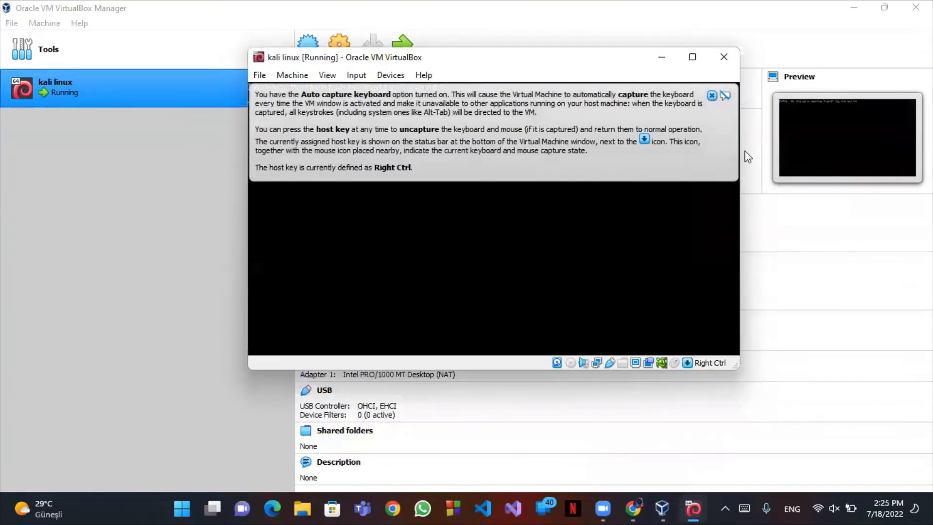
Step: Close the halted kali linux VM, choosing Save the machine state
{"action": "left_click", "coordinate": [711, 96]}
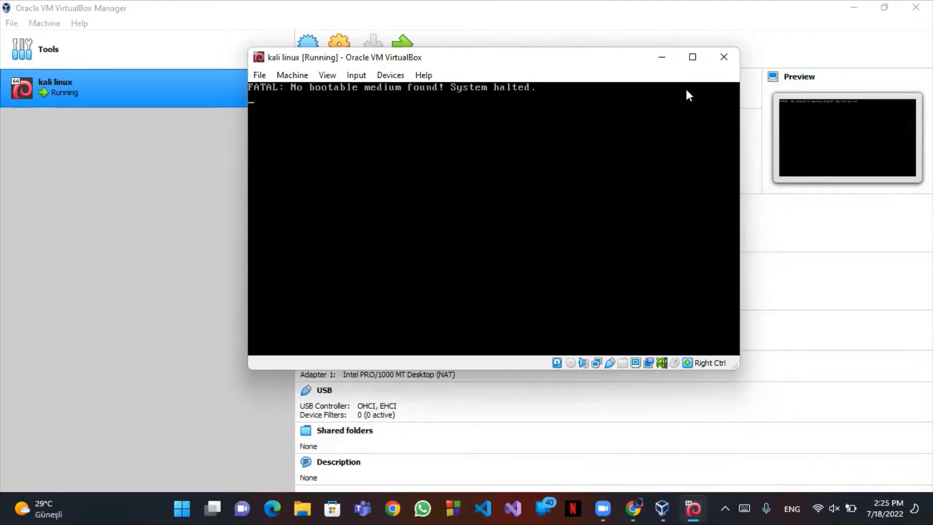
{"action": "left_click", "coordinate": [723, 57]}
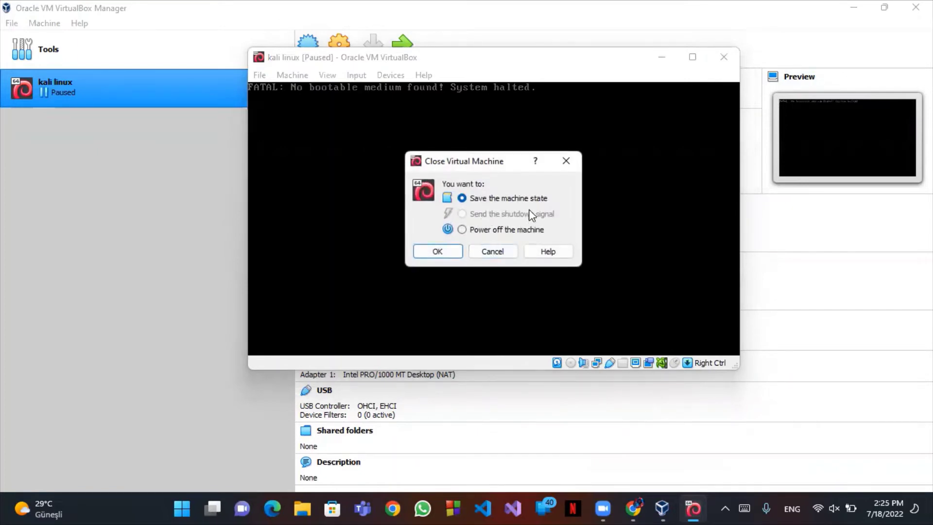
{"action": "left_click", "coordinate": [505, 253]}
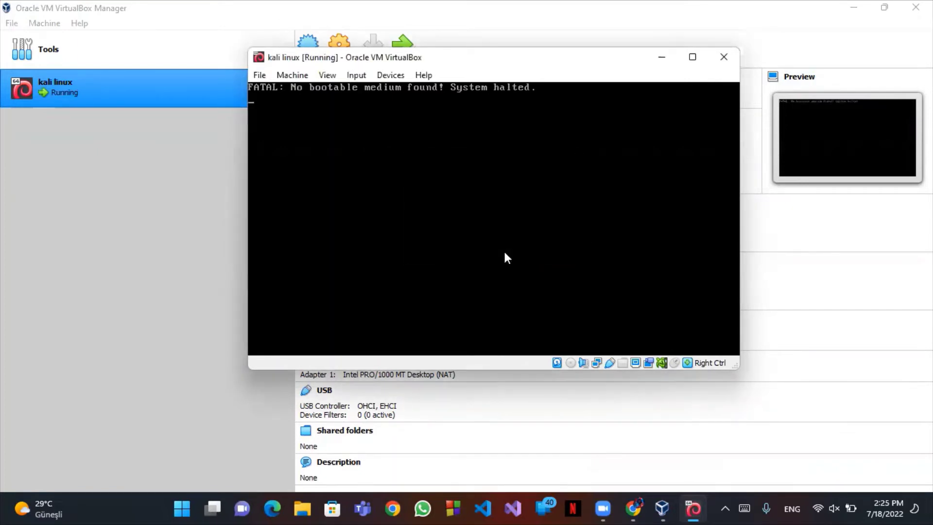
{"action": "left_click", "coordinate": [723, 61]}
{"action": "left_click", "coordinate": [438, 254]}
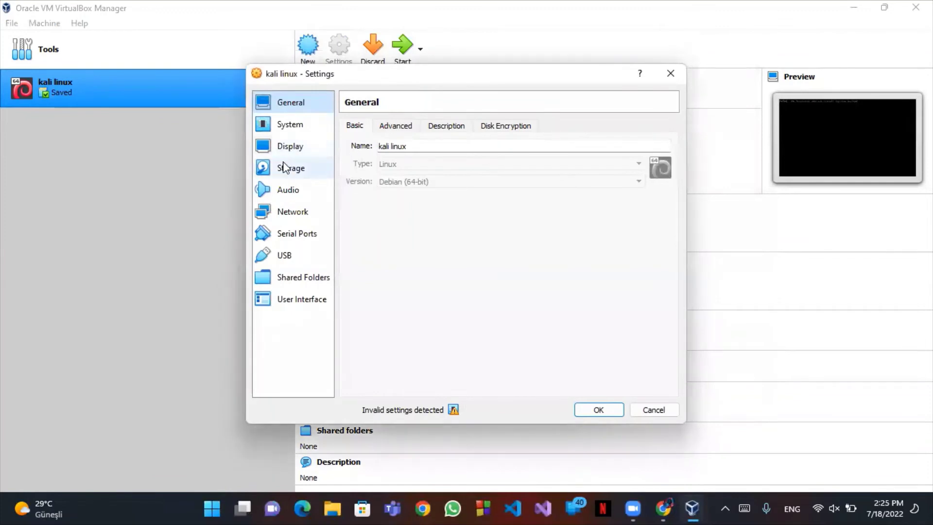
Step: Check the kali linux.vdi disk in Storage settings, accept, and start the machine again
{"action": "left_click", "coordinate": [282, 167]}
{"action": "left_click", "coordinate": [408, 190]}
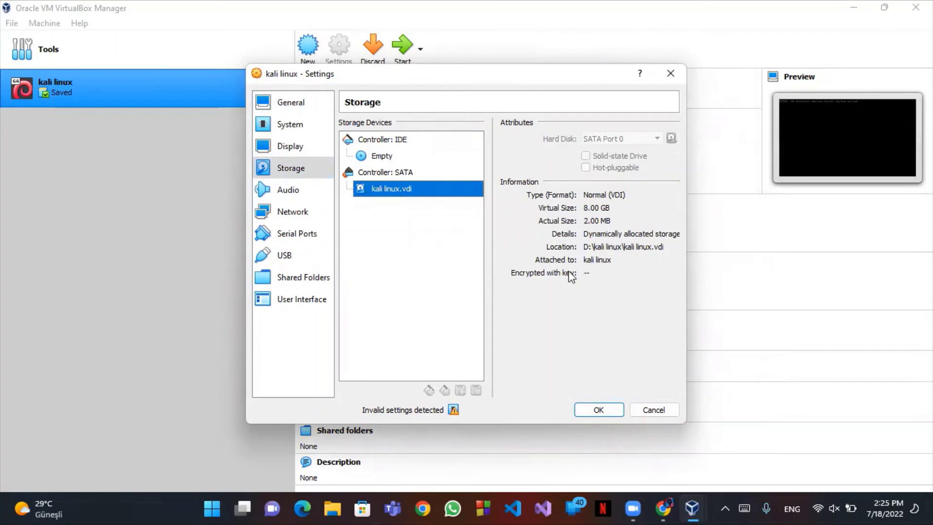
{"action": "left_click", "coordinate": [598, 409]}
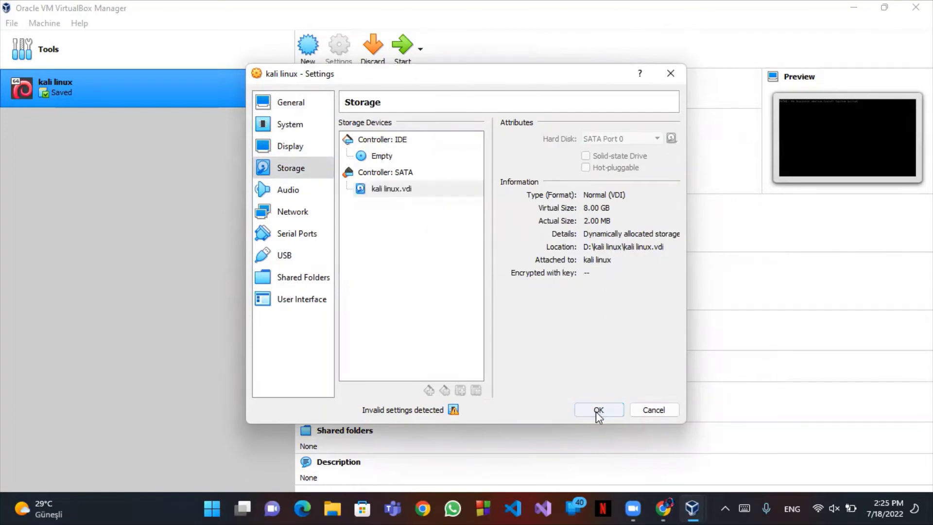
{"action": "left_click", "coordinate": [405, 59]}
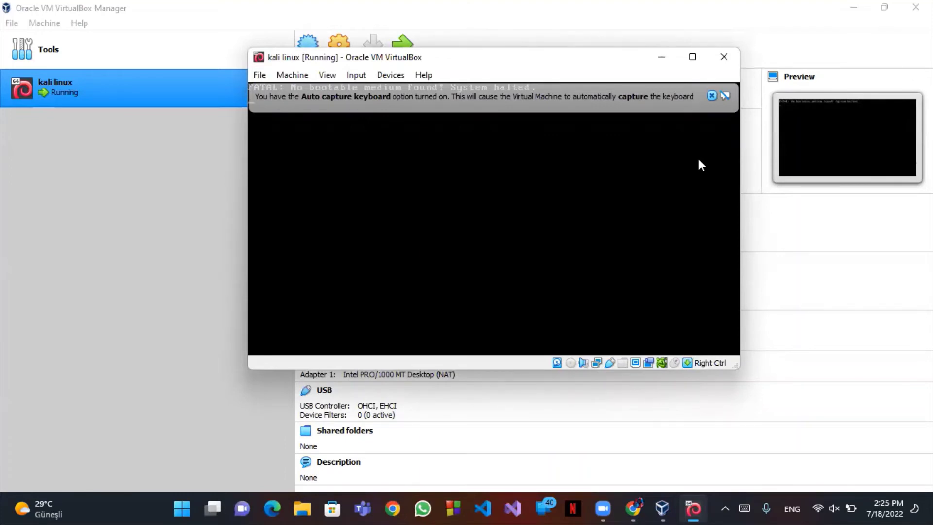
Step: Close the halted VM window, saving the machine state
{"action": "left_click", "coordinate": [712, 96]}
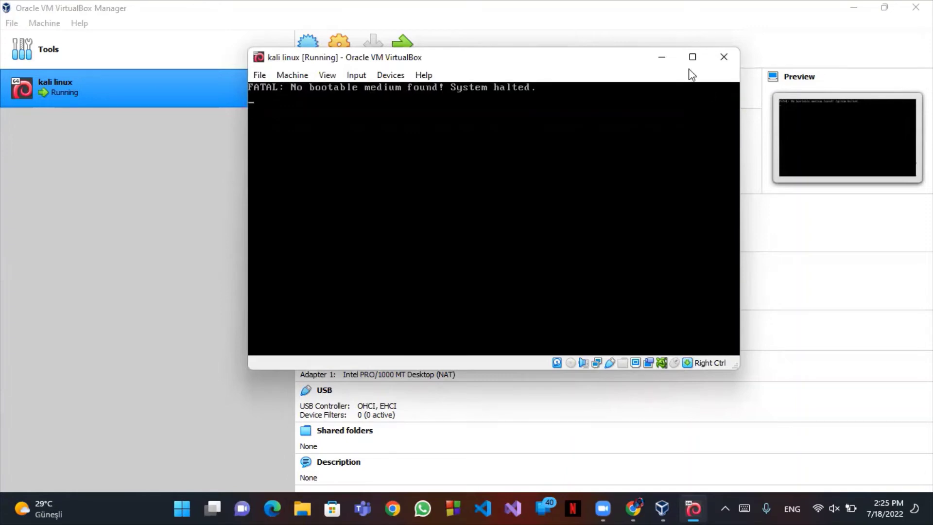
{"action": "left_click", "coordinate": [723, 57]}
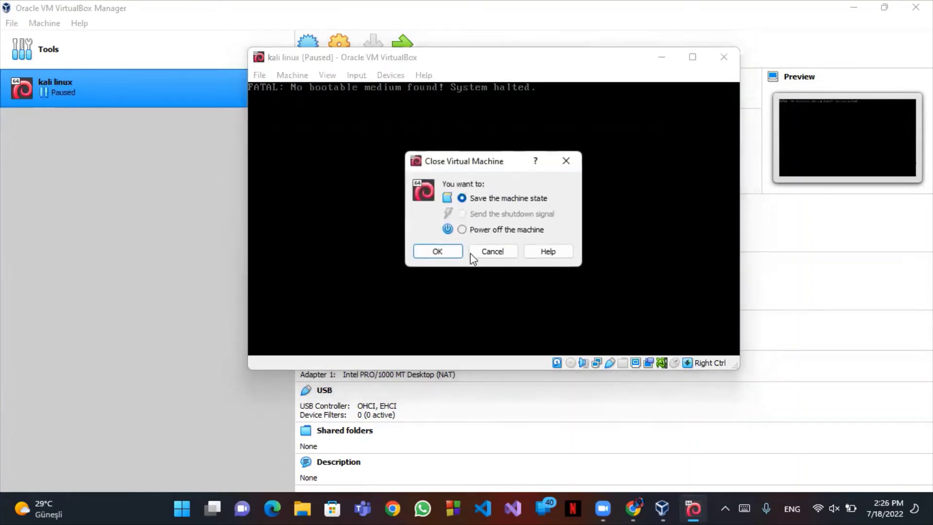
{"action": "left_click", "coordinate": [450, 252]}
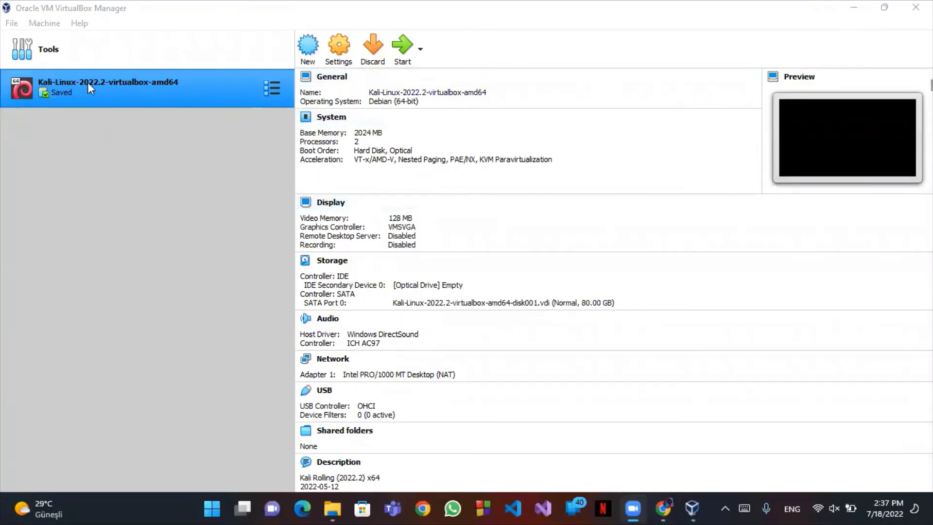
Step: Start Kali-Linux-2022.2-virtualbox-amd64, dismiss the notice bars, and maximize then restore its window
{"action": "left_click", "coordinate": [74, 81]}
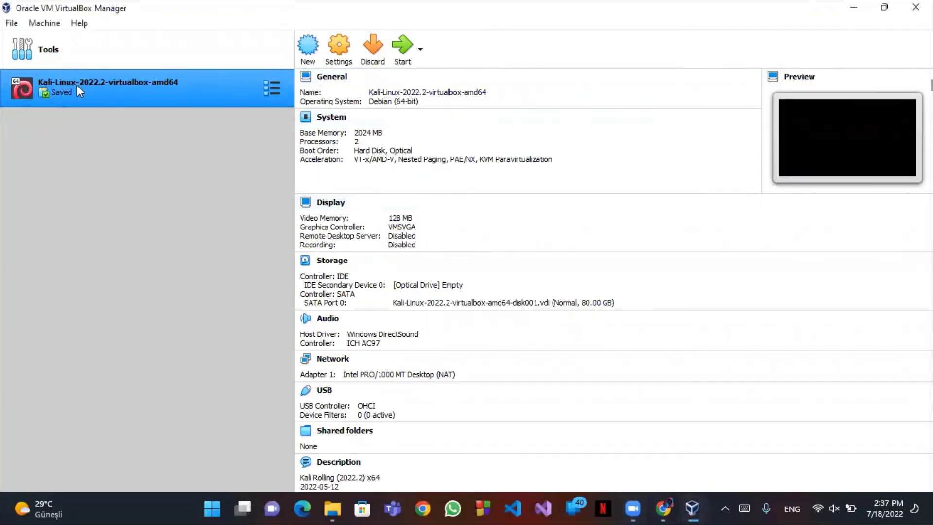
{"action": "double_click", "coordinate": [86, 89]}
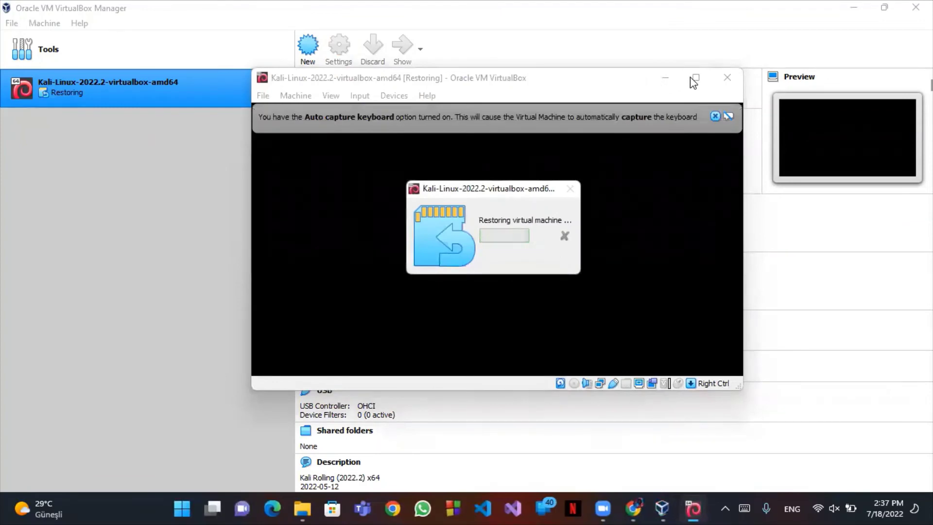
{"action": "left_click", "coordinate": [715, 117]}
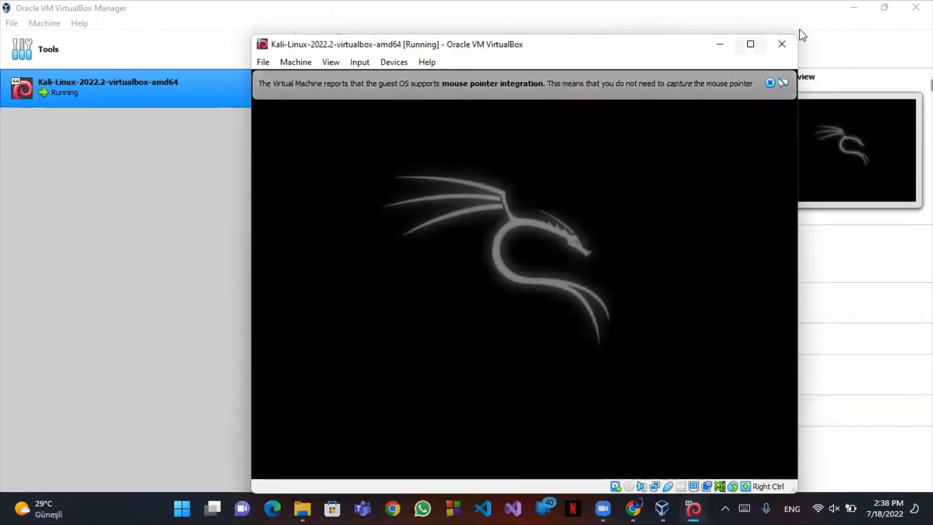
{"action": "key", "text": "super+Up"}
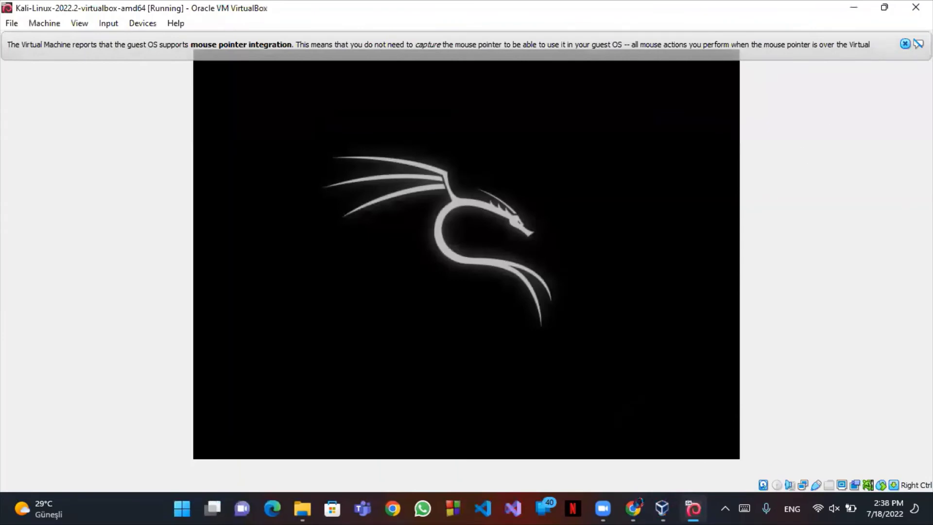
{"action": "left_click", "coordinate": [905, 43]}
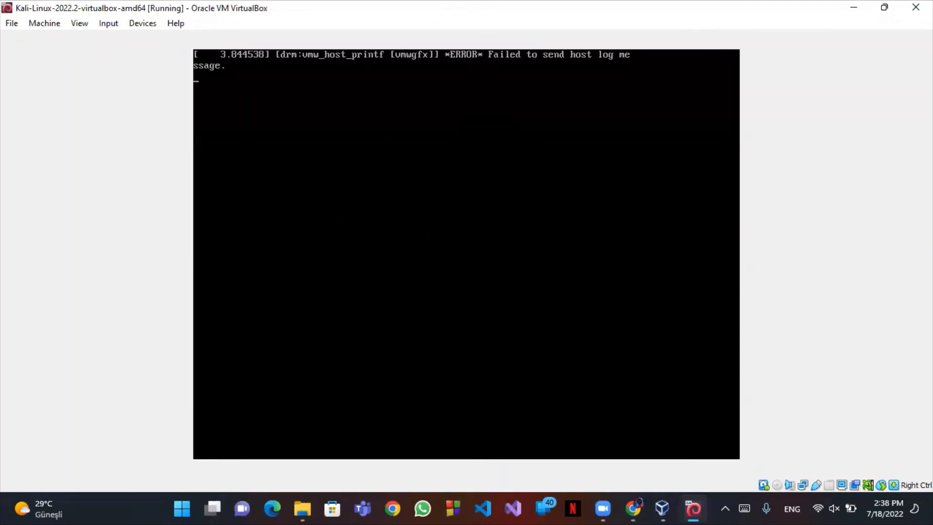
{"action": "left_click", "coordinate": [884, 8]}
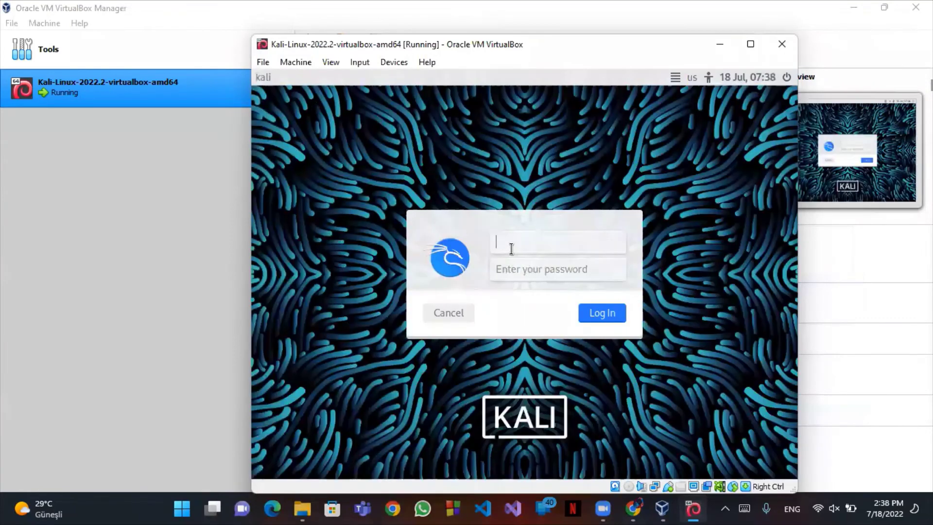
Step: Enter the account username and password on the Kali login screen and submit
{"action": "type", "text": "s"}
{"action": "type", "text": "sk"}
{"action": "key", "text": "BackSpace"}
{"action": "key", "text": "BackSpace"}
{"action": "key", "text": "BackSpace"}
{"action": "type", "text": "shakuur"}
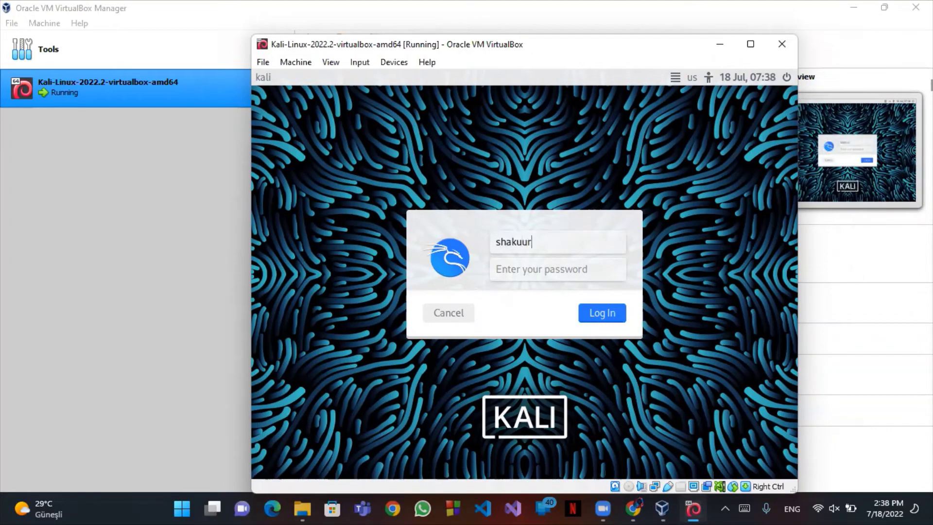
{"action": "left_click", "coordinate": [550, 275]}
{"action": "type", "text": "********"}
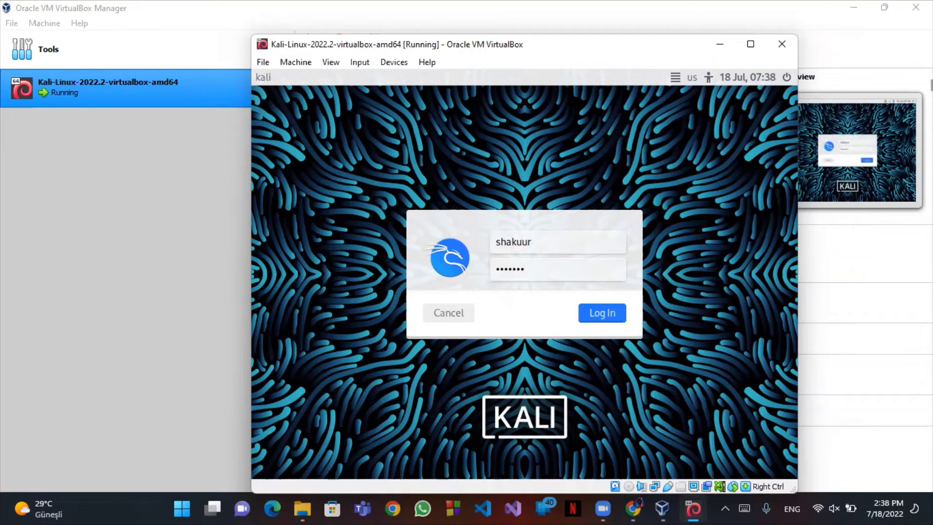
{"action": "key", "text": "BackSpace"}
{"action": "key", "text": "BackSpace"}
{"action": "key", "text": "BackSpace"}
{"action": "key", "text": "BackSpace"}
{"action": "key", "text": "BackSpace"}
{"action": "key", "text": "BackSpace"}
{"action": "key", "text": "BackSpace"}
{"action": "type", "text": "*****"}
{"action": "left_click", "coordinate": [597, 313]}
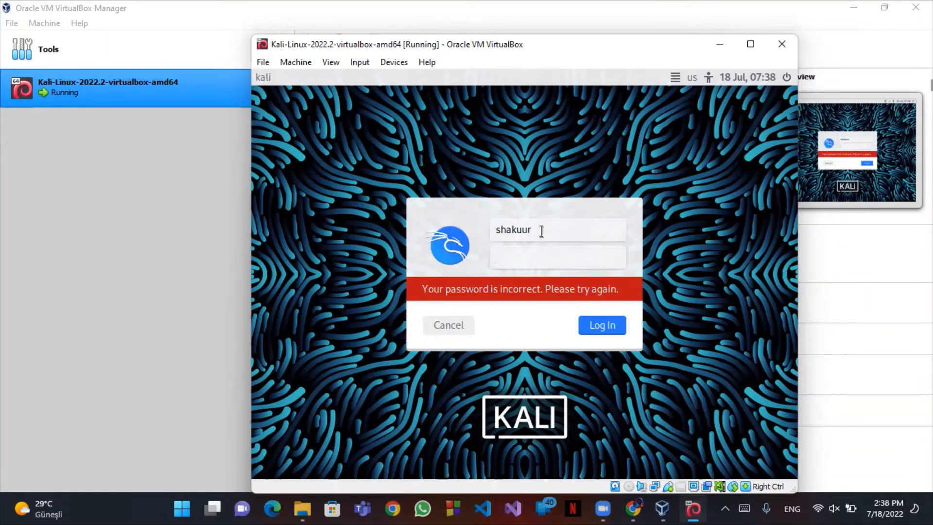
Step: Retry the password several times, restarting the login, until it is rejected as incorrect
{"action": "type", "text": "*********"}
{"action": "key", "text": "Return"}
{"action": "type", "text": "**********"}
{"action": "key", "text": "Return"}
{"action": "left_click", "coordinate": [447, 325]}
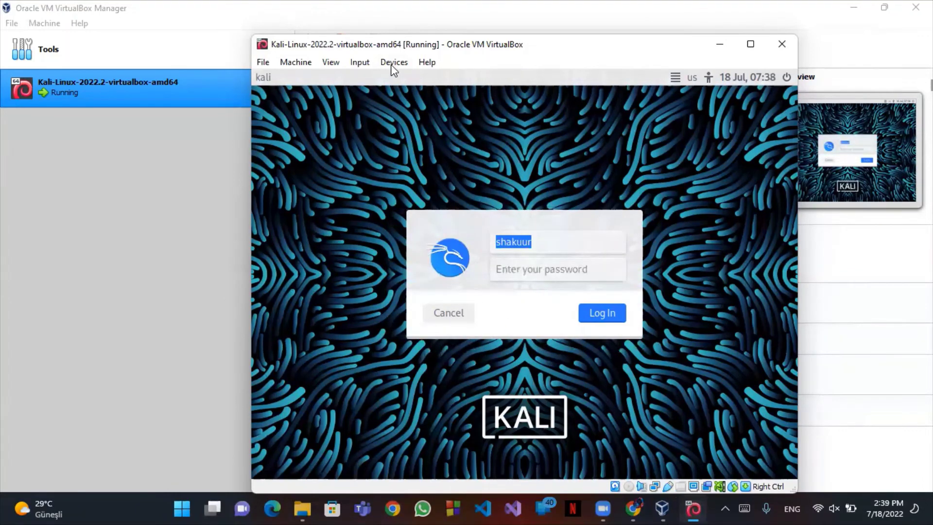
{"action": "left_click", "coordinate": [428, 65]}
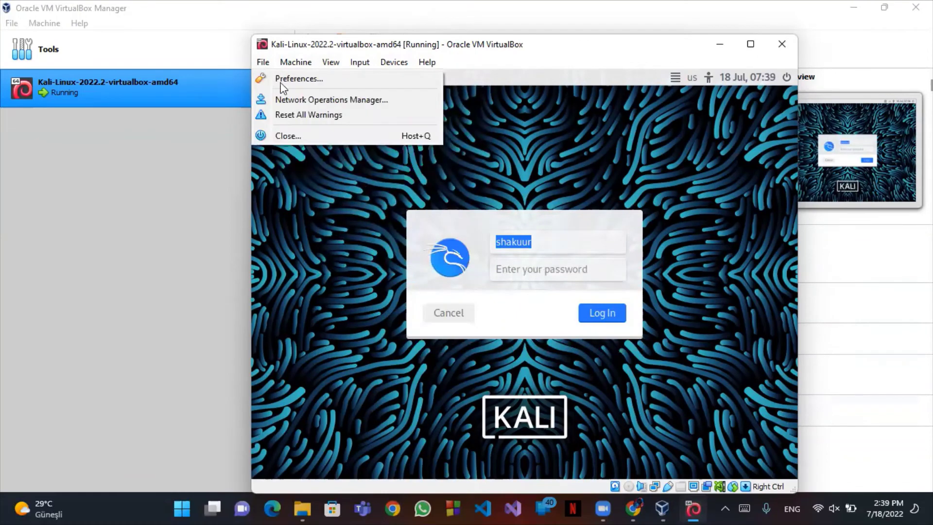
{"action": "left_click", "coordinate": [538, 265]}
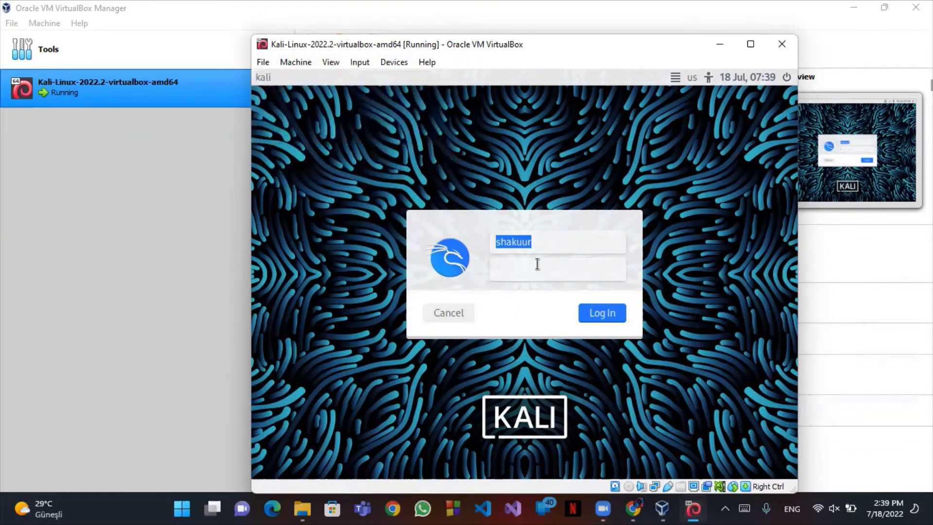
{"action": "type", "text": "shakuur"}
{"action": "key", "text": "Return"}
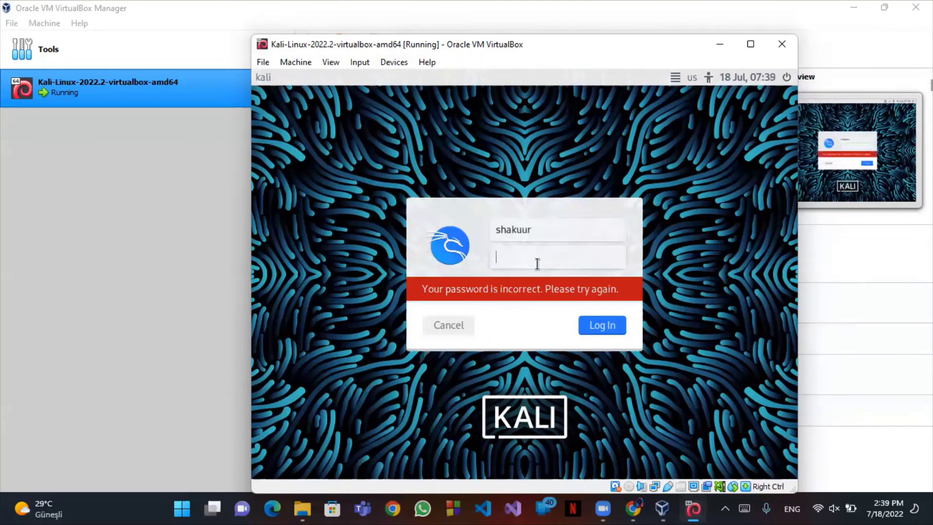